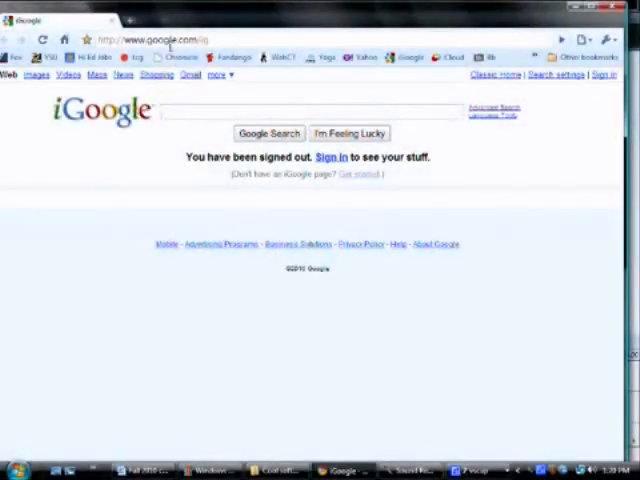
# Select the current web address to replace it with docs.google.com.
pyautogui.click(160, 39)
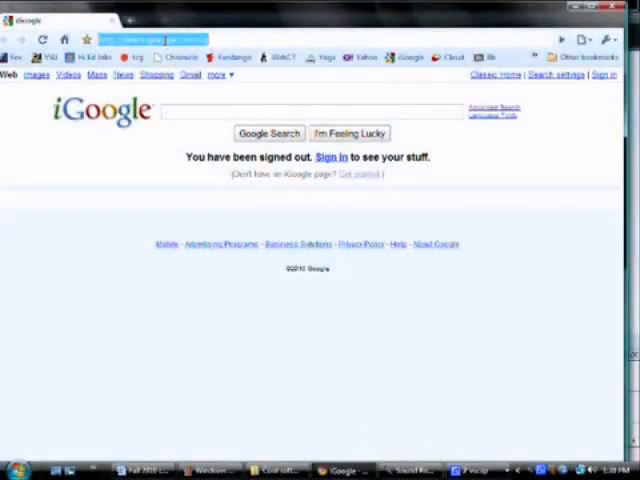
pyautogui.write('dox.o')
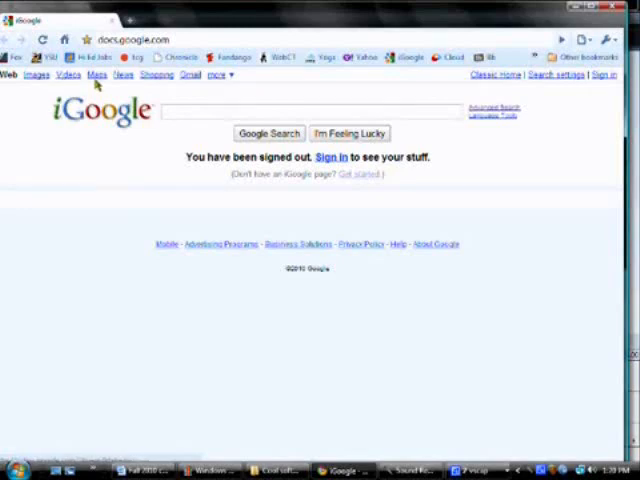
# Choose Documents from the iGoogle 'more' services list to reach Google Docs.
pyautogui.click(222, 76)
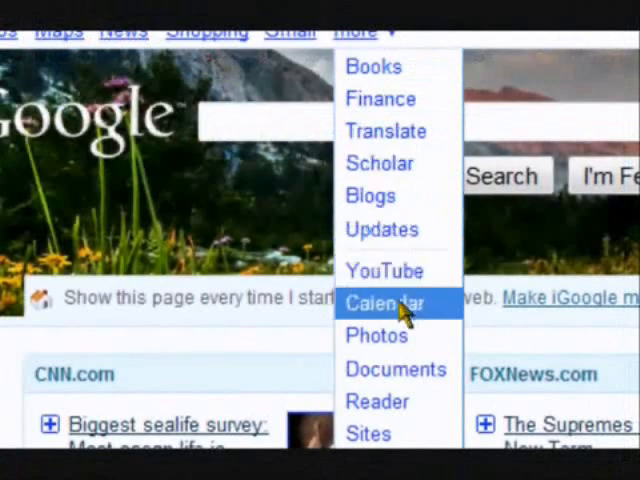
pyautogui.click(396, 369)
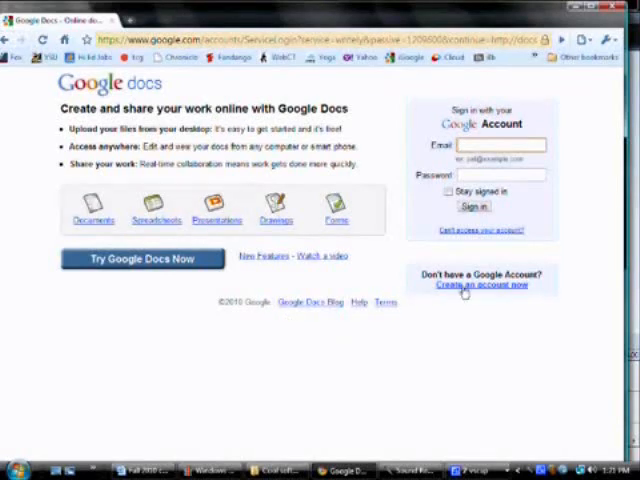
# Sign in to Google Docs with the saved email address and password.
pyautogui.click(480, 145)
pyautogui.write('gd')
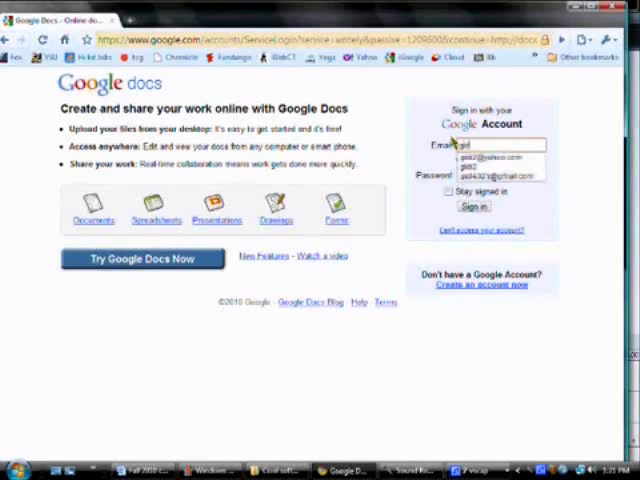
pyautogui.press('Down')
pyautogui.press('Return')
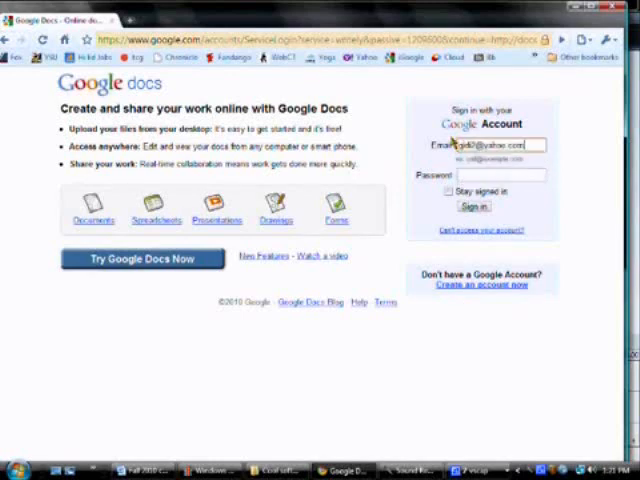
pyautogui.click(477, 173)
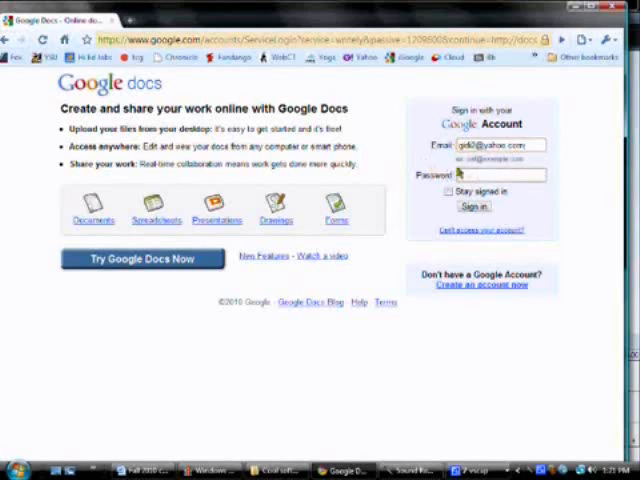
pyautogui.write('password')
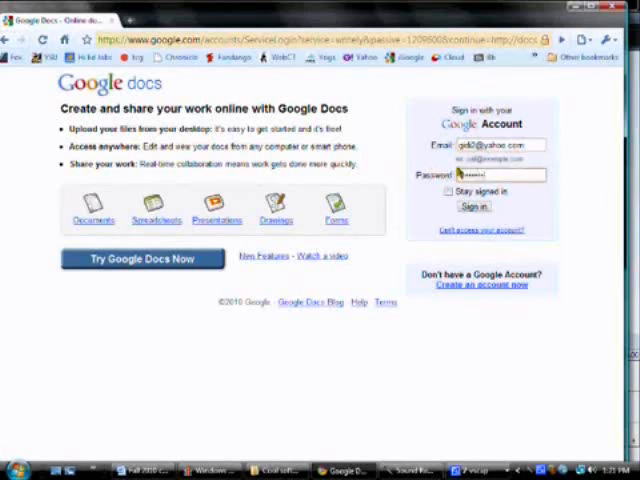
pyautogui.click(474, 206)
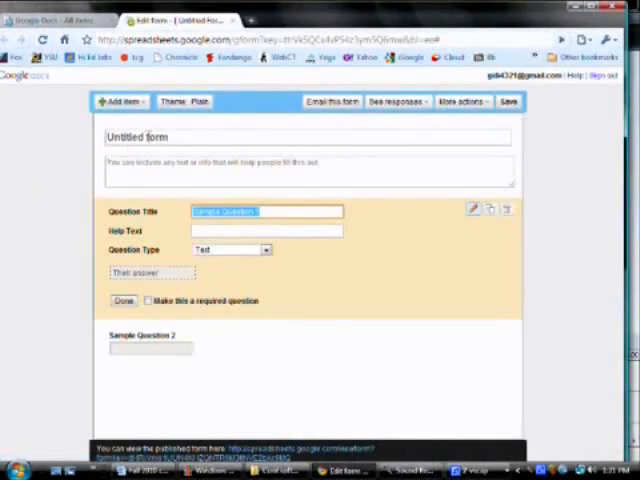
# Title the untitled form 'Capital Punishment Survey' and move to its description.
pyautogui.click(182, 136)
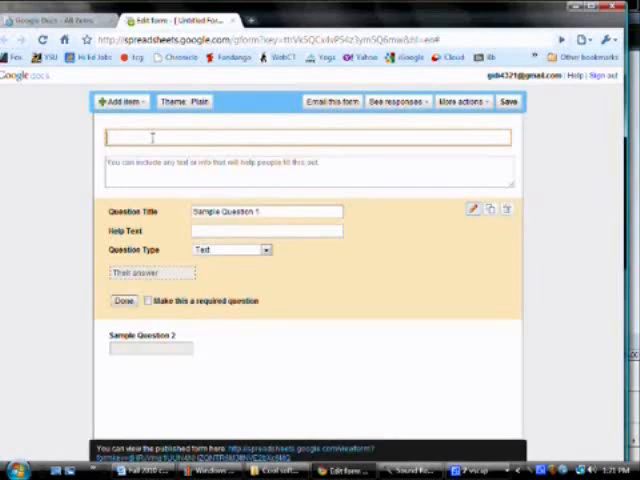
pyautogui.write('C')
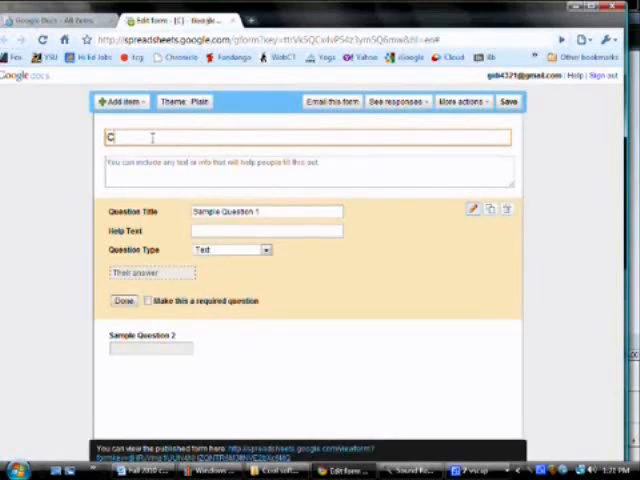
pyautogui.write('apital P')
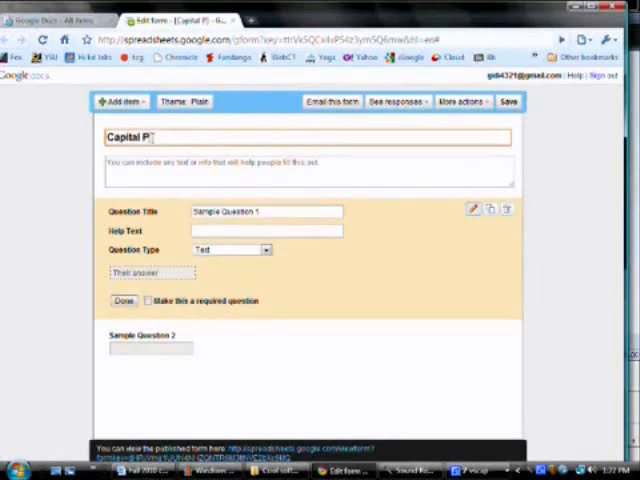
pyautogui.write('unishment S')
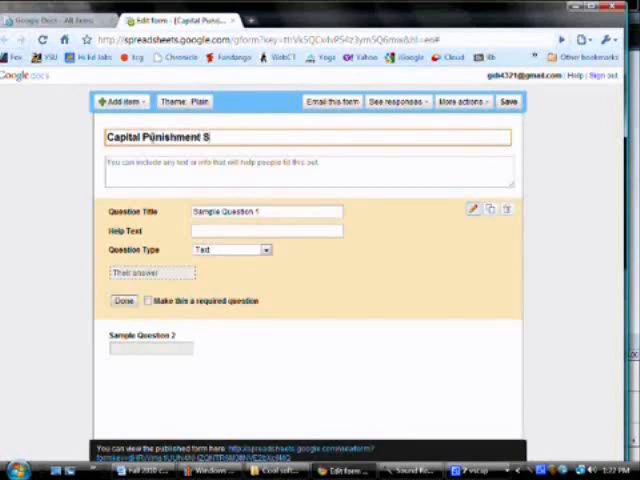
pyautogui.write('urvey')
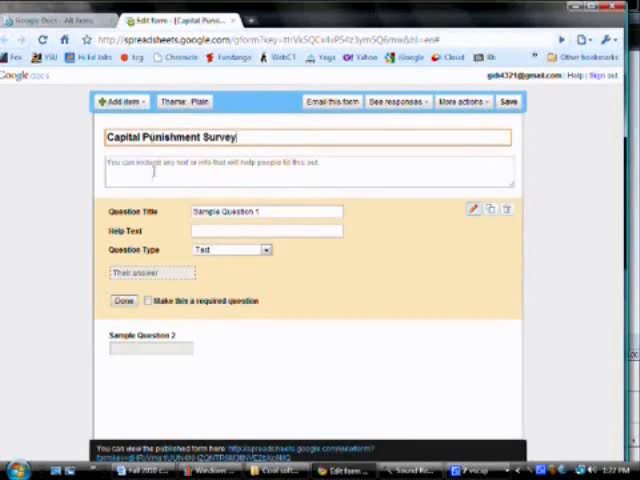
pyautogui.click(155, 165)
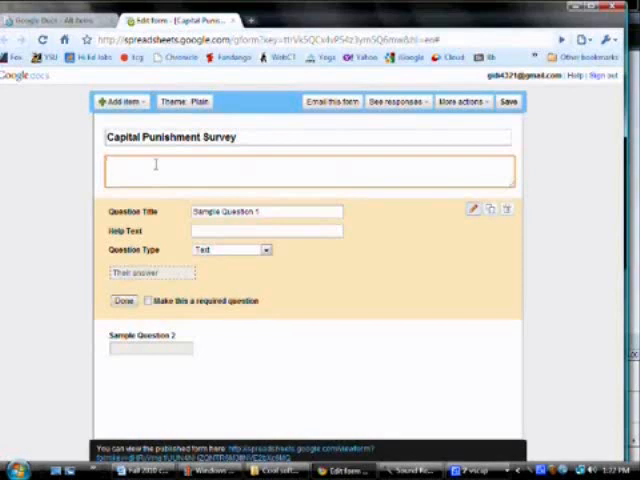
pyautogui.write('Please put')
pyautogui.write('tic')
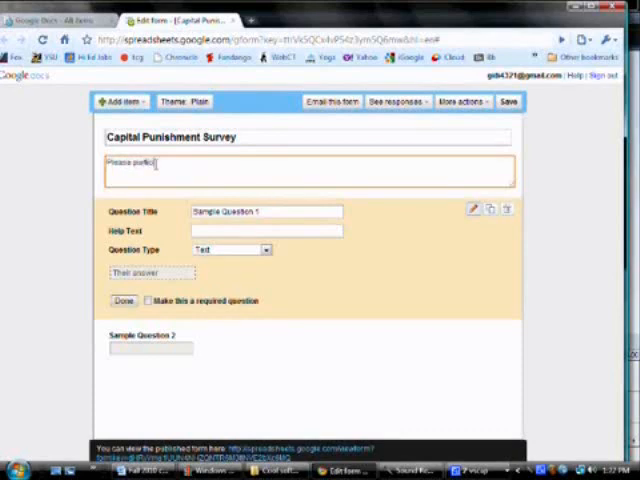
pyautogui.write('ipate in a')
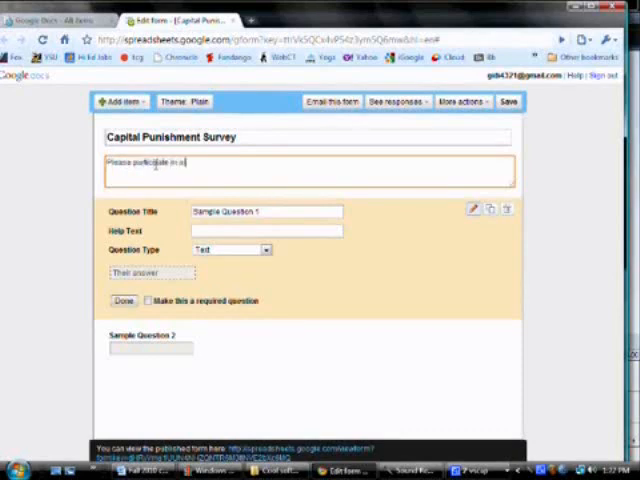
pyautogui.write(' survey')
pyautogui.write(' I am')
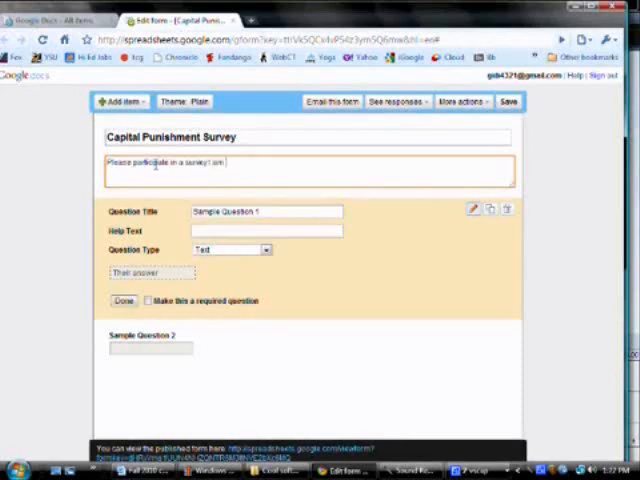
pyautogui.write(' conducting for')
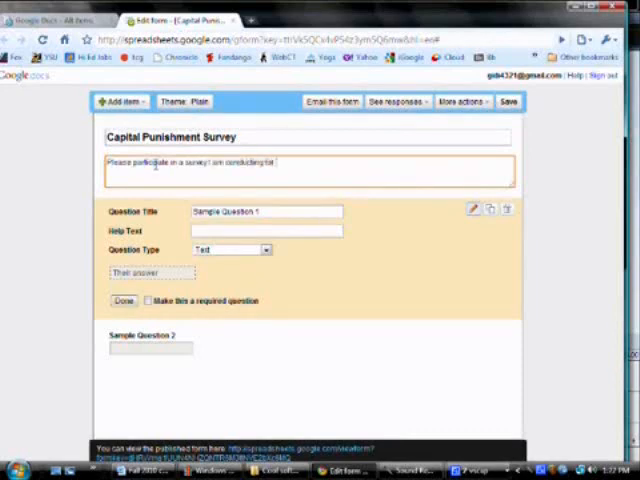
pyautogui.write(' my English 1')
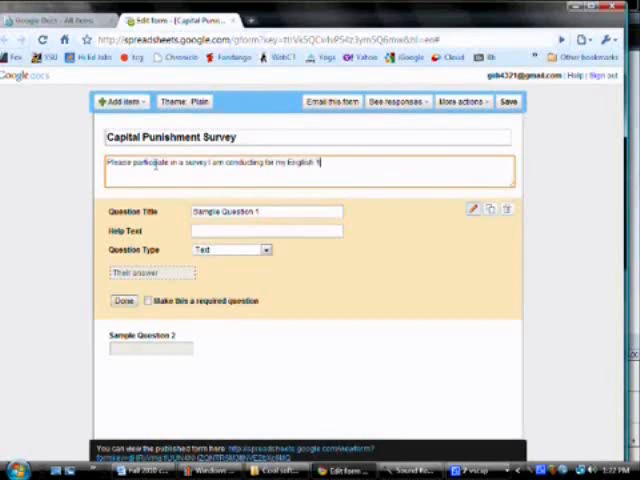
pyautogui.write('155 class.')
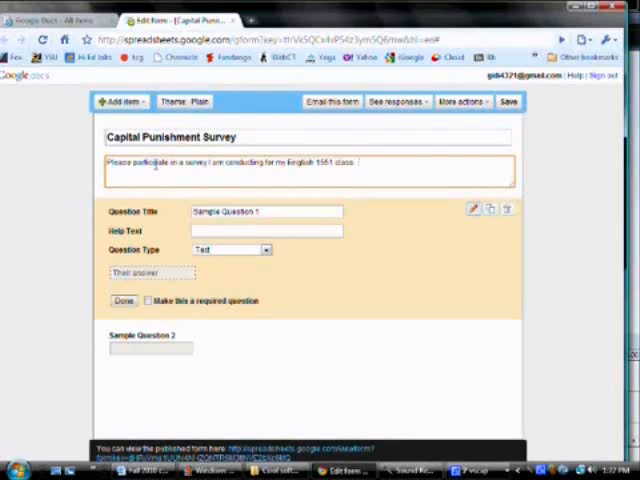
pyautogui.write(' It will')
pyautogui.write(' only take a f')
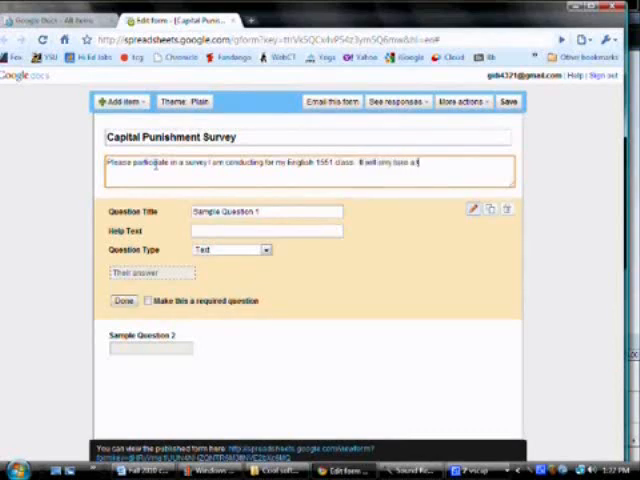
pyautogui.write('ew minute')
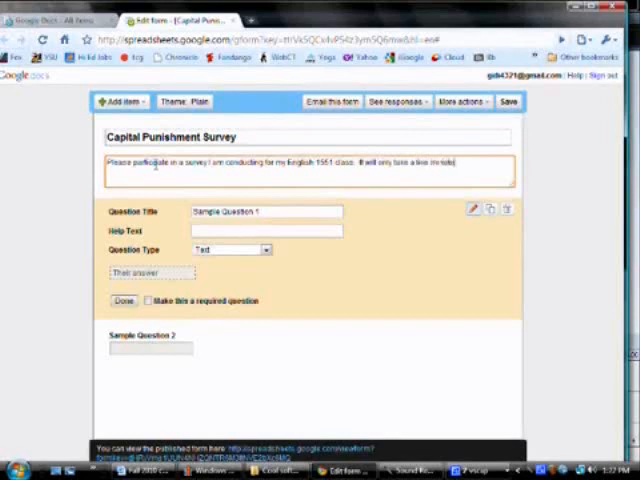
pyautogui.write('s. ')
pyautogui.write('Please responde ')
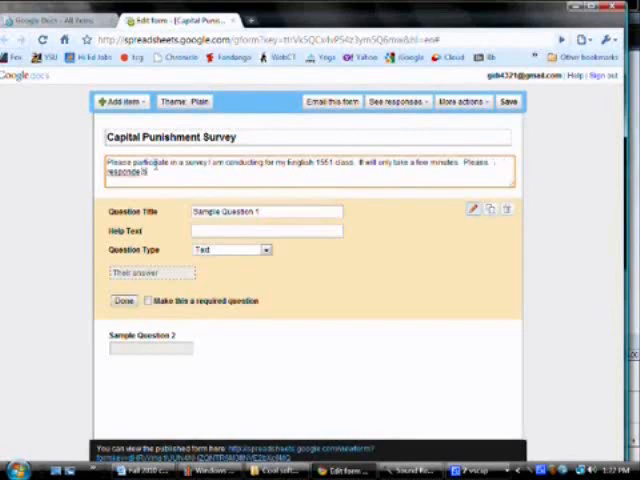
pyautogui.write('by Friday,')
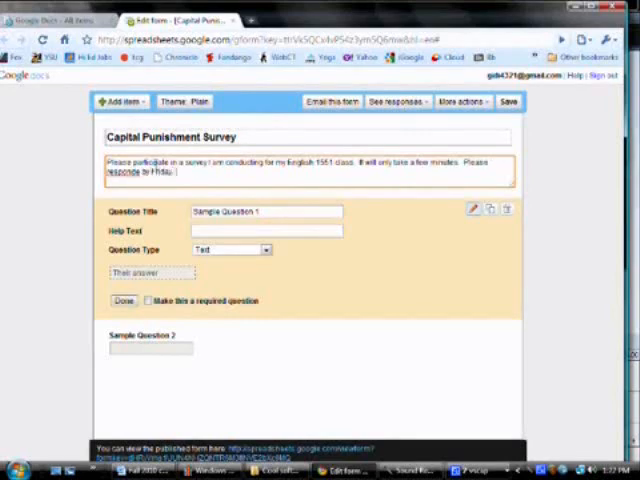
pyautogui.write(' 1/16. T')
pyautogui.write('hank')
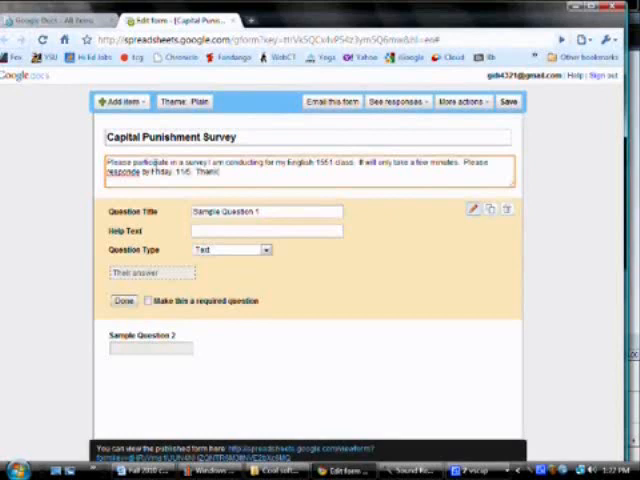
pyautogui.write(' you.')
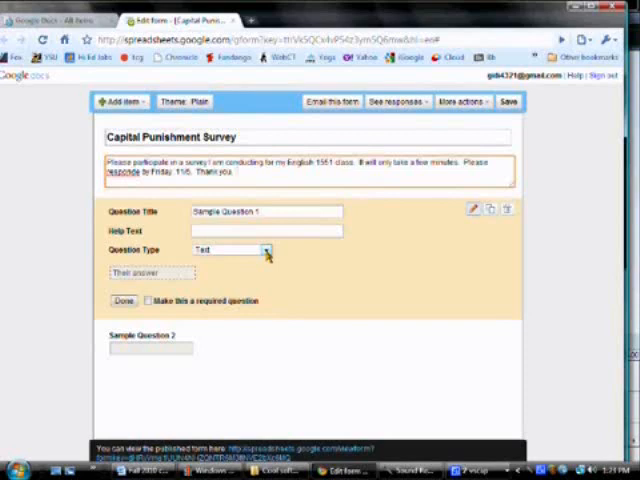
pyautogui.click(267, 254)
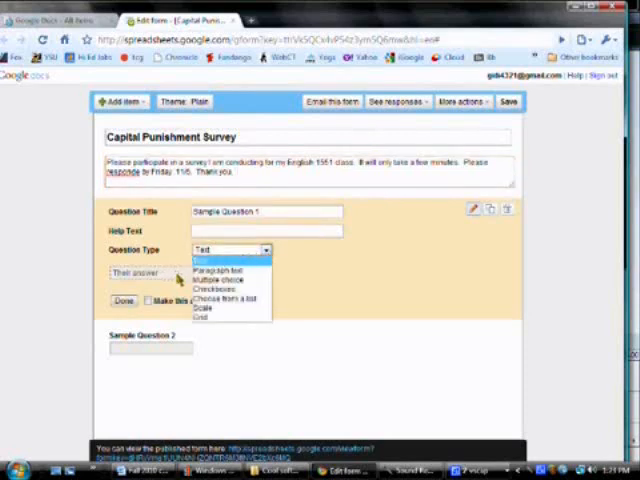
pyautogui.click(215, 270)
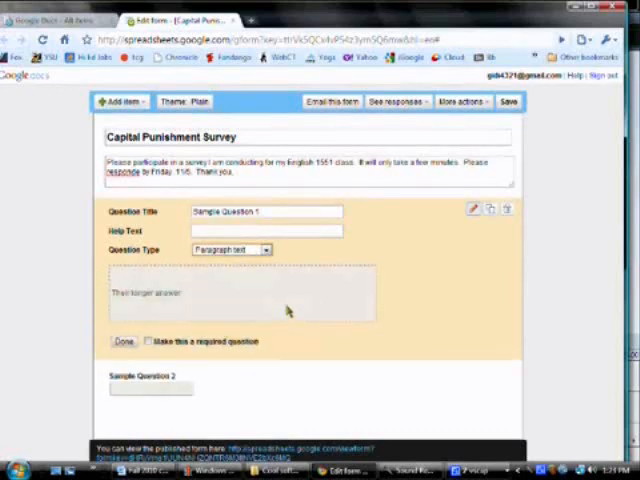
pyautogui.click(265, 249)
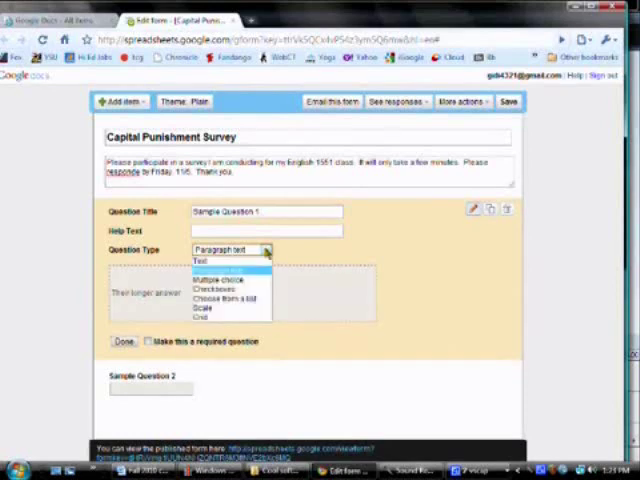
pyautogui.click(248, 280)
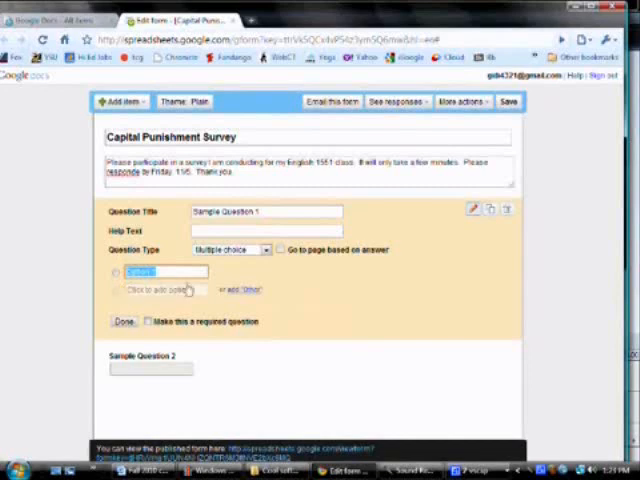
pyautogui.click(266, 249)
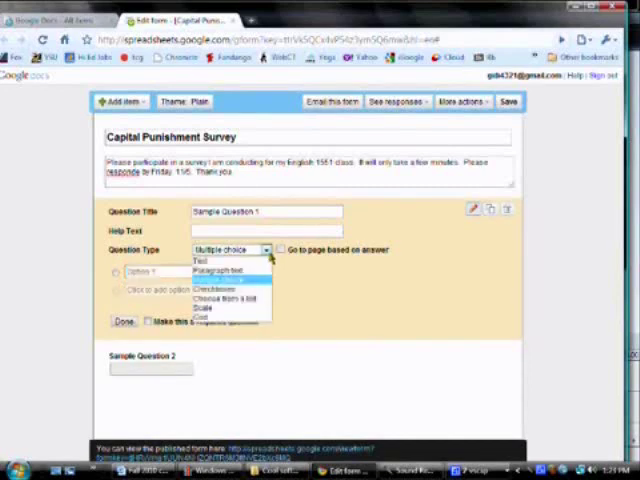
pyautogui.click(215, 288)
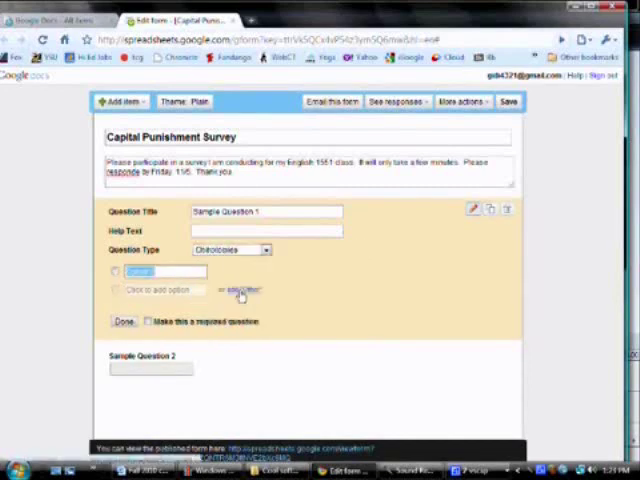
pyautogui.click(116, 274)
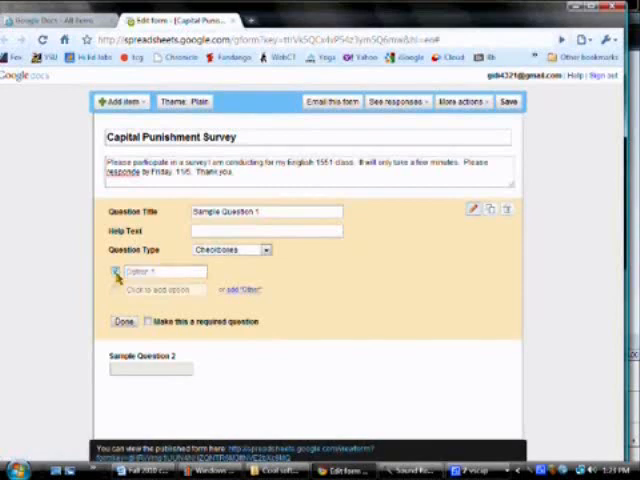
pyautogui.click(118, 290)
pyautogui.click(118, 293)
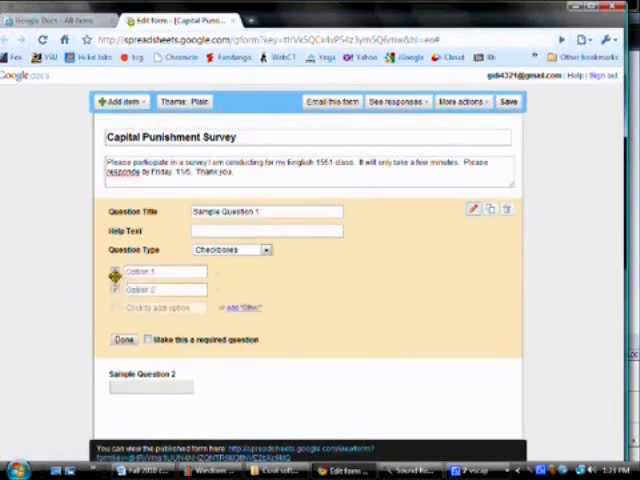
pyautogui.click(266, 250)
pyautogui.click(257, 300)
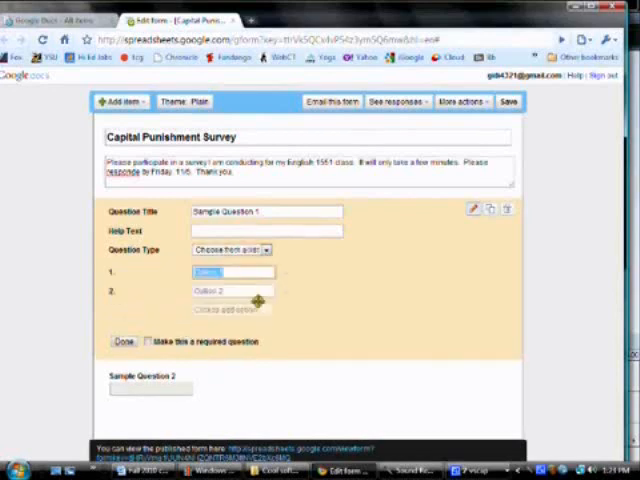
pyautogui.click(266, 250)
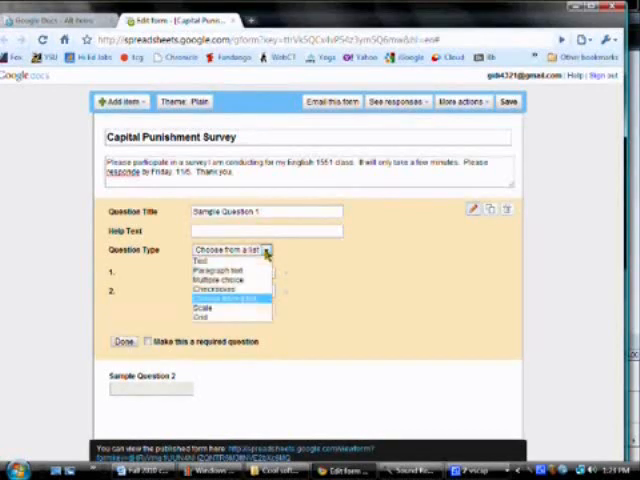
pyautogui.click(204, 309)
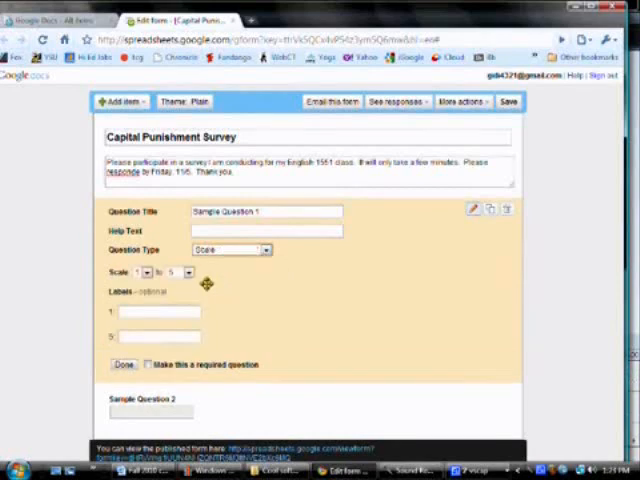
pyautogui.click(188, 273)
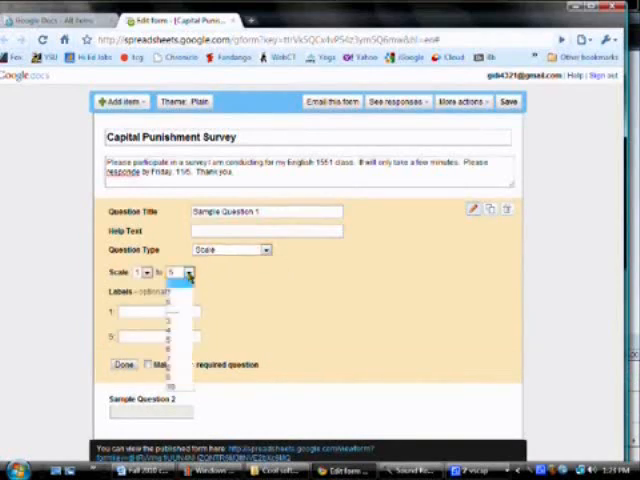
pyautogui.moveTo(300, 403)
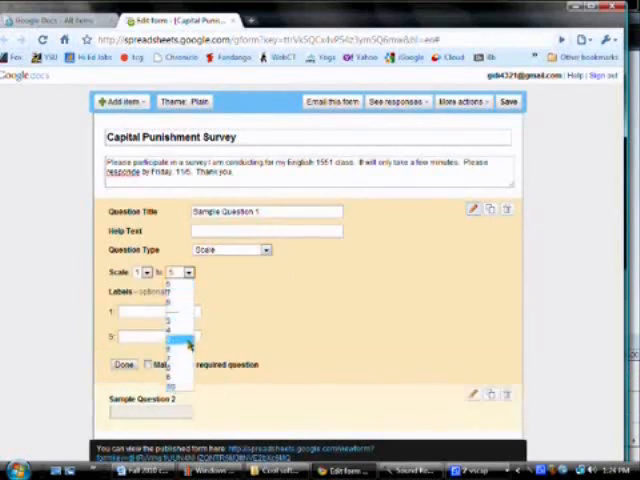
pyautogui.click(189, 343)
pyautogui.click(266, 250)
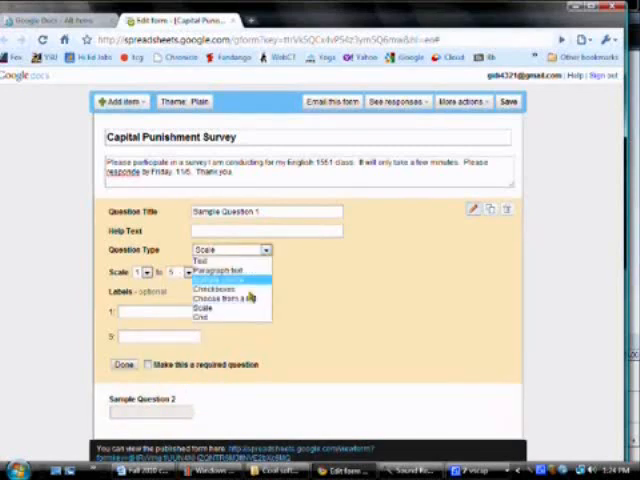
pyautogui.click(203, 317)
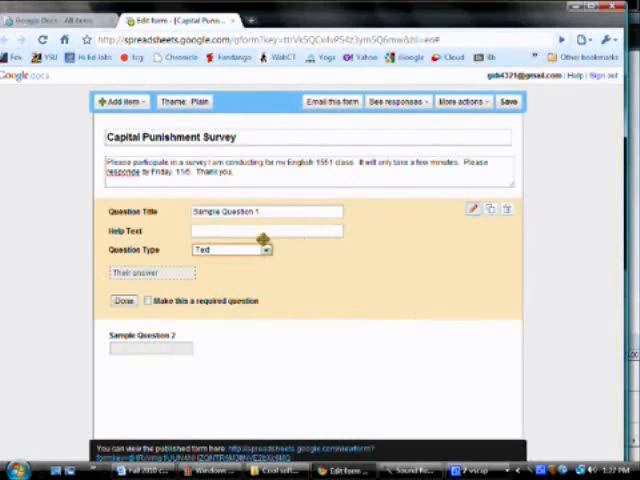
# Replace 'Sample Question 1' with 'Are you in favor of the death penalty?'.
pyautogui.moveTo(263, 211); pyautogui.dragTo(185, 208)
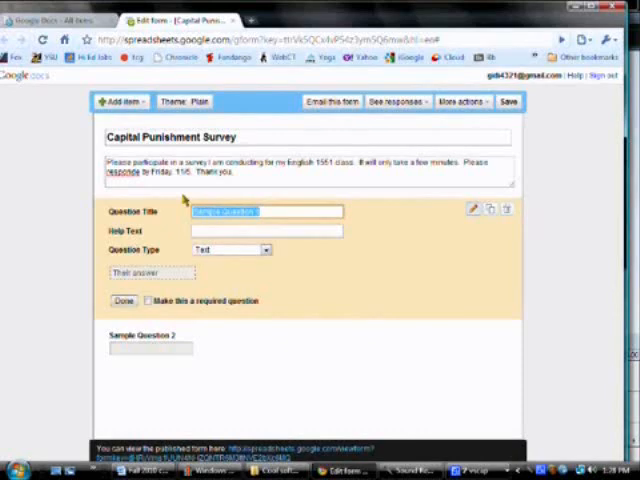
pyautogui.write('Are you in favo')
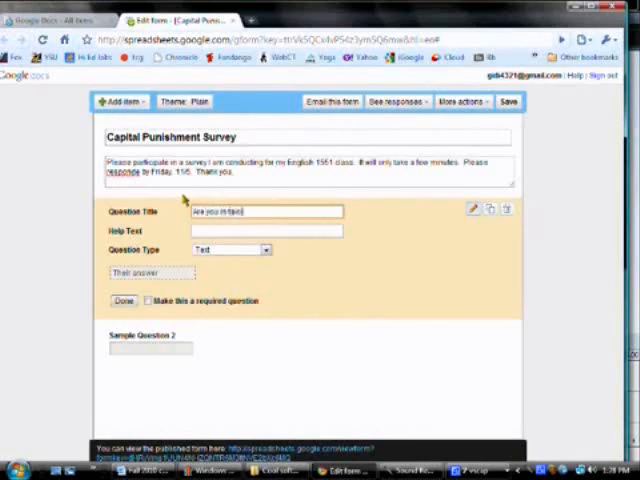
pyautogui.write('r of the death penalt')
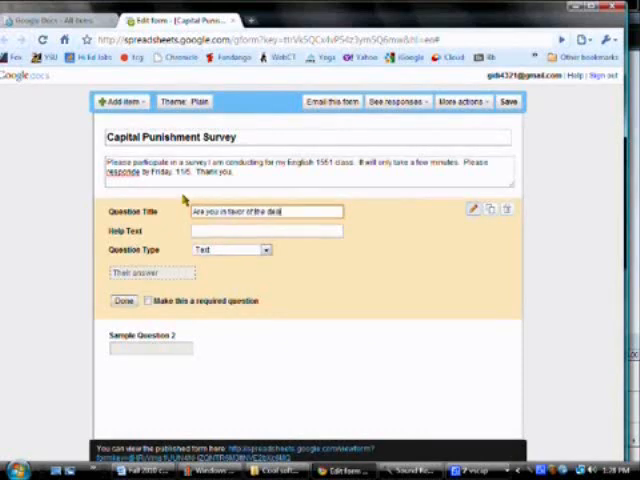
pyautogui.write('y')
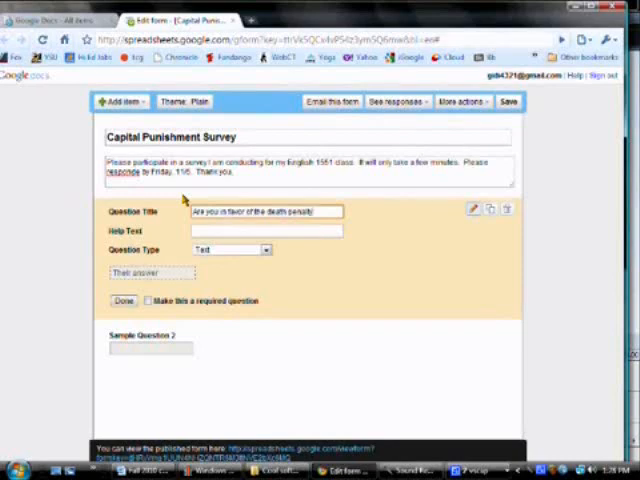
pyautogui.write('?')
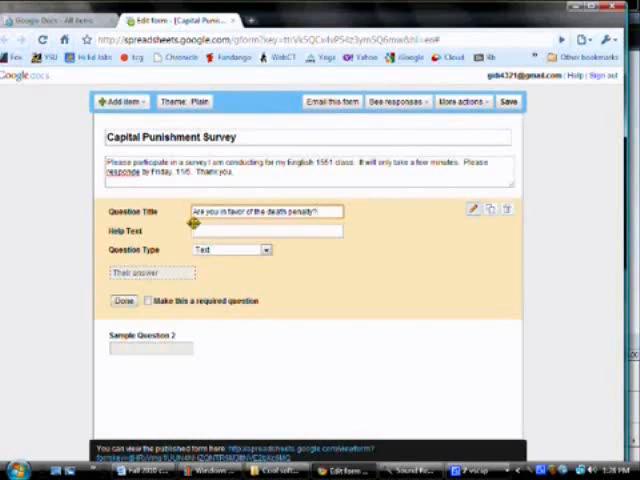
# Make the question multiple choice with options yes, no and not sure.
pyautogui.click(266, 250)
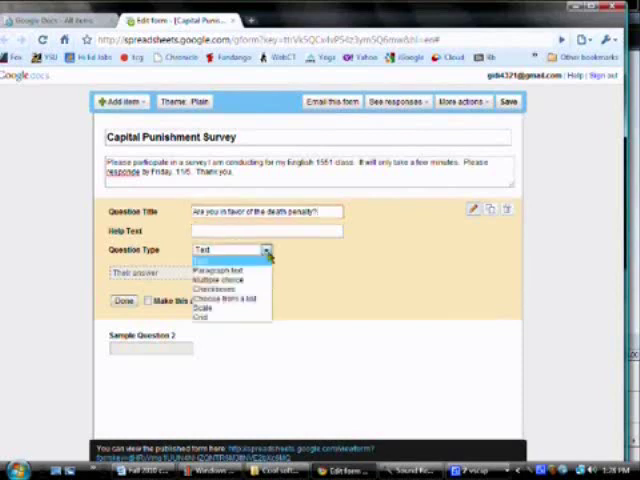
pyautogui.click(248, 280)
pyautogui.click(155, 272)
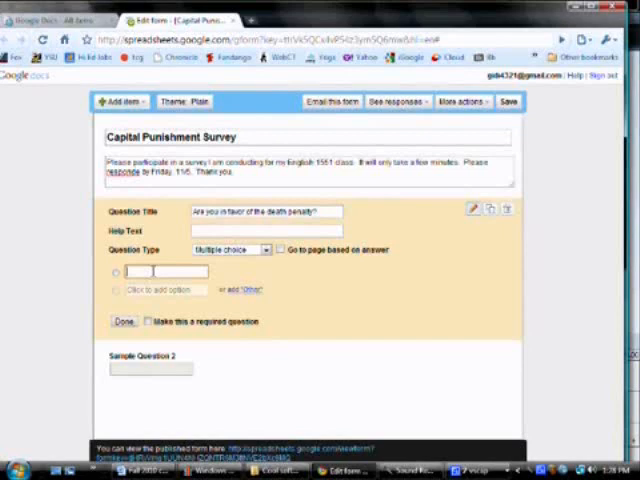
pyautogui.write('yes')
pyautogui.press('Return')
pyautogui.write('no')
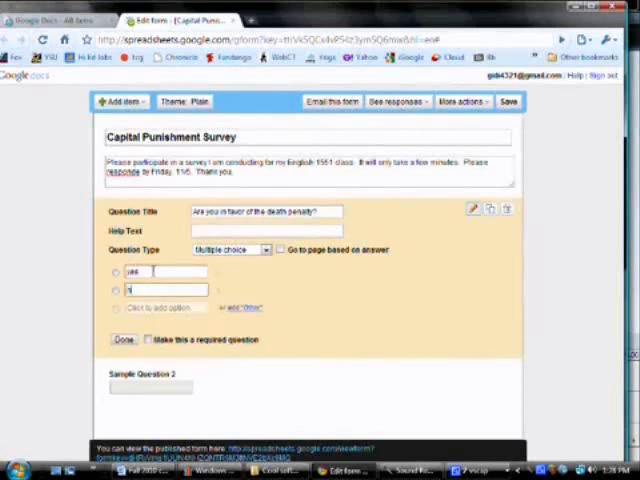
pyautogui.press('Return')
pyautogui.write('not s')
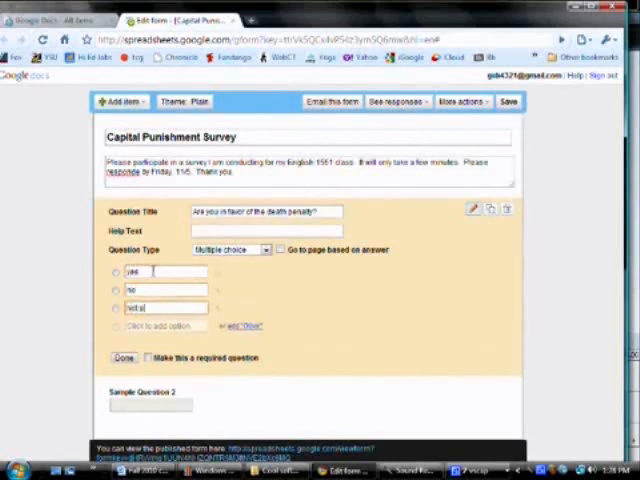
pyautogui.write('ure')
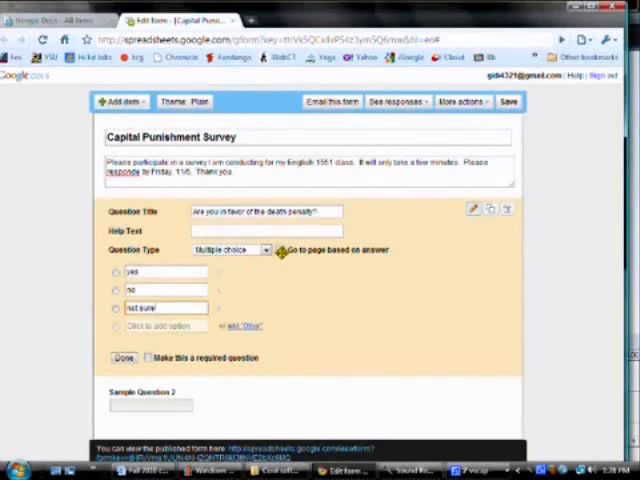
# Enable go-to-page-based-on-answer, mark the question required, and finish editing it.
pyautogui.click(283, 251)
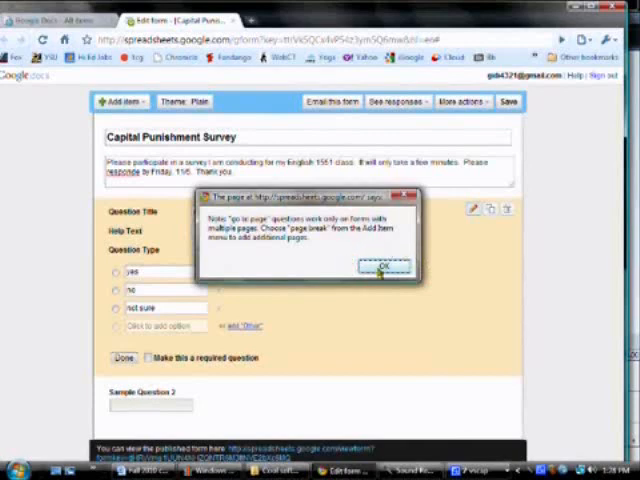
pyautogui.click(380, 268)
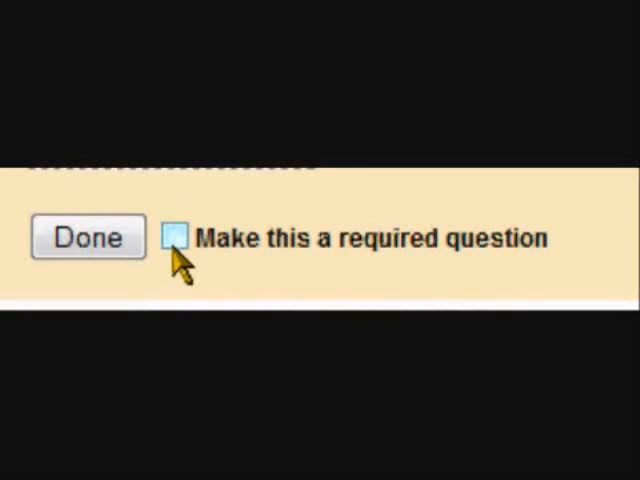
pyautogui.click(174, 238)
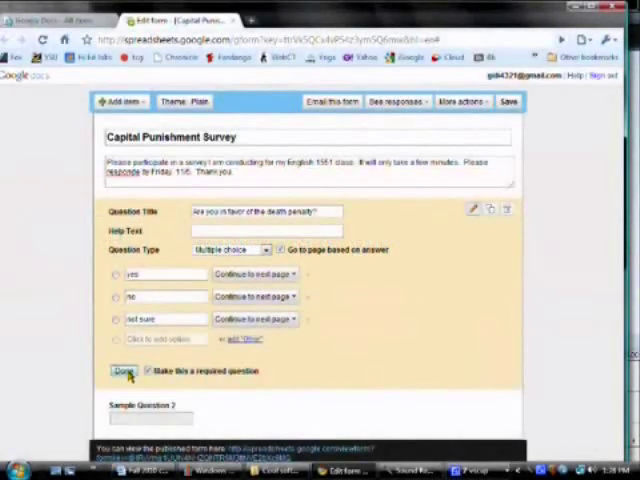
pyautogui.click(125, 372)
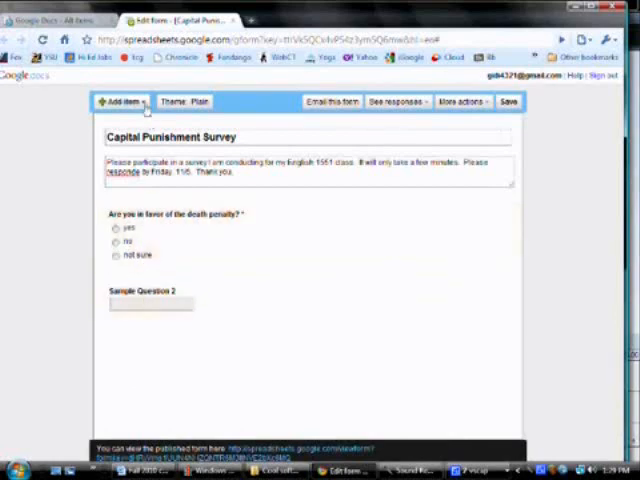
# Insert a page break creating page 2 titled 'Pro Capital Punishment'.
pyautogui.click(140, 104)
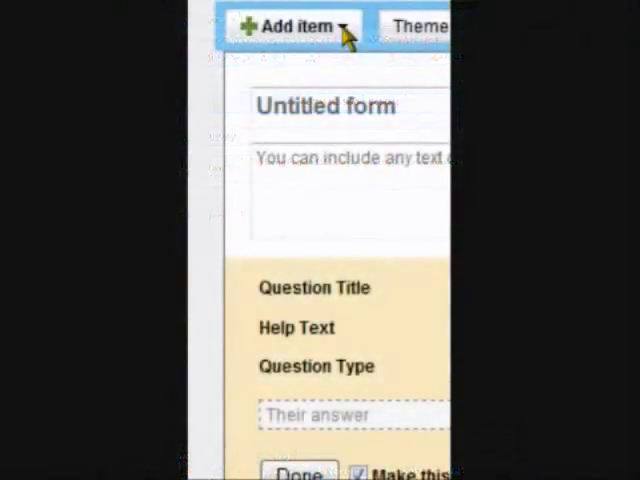
pyautogui.click(345, 33)
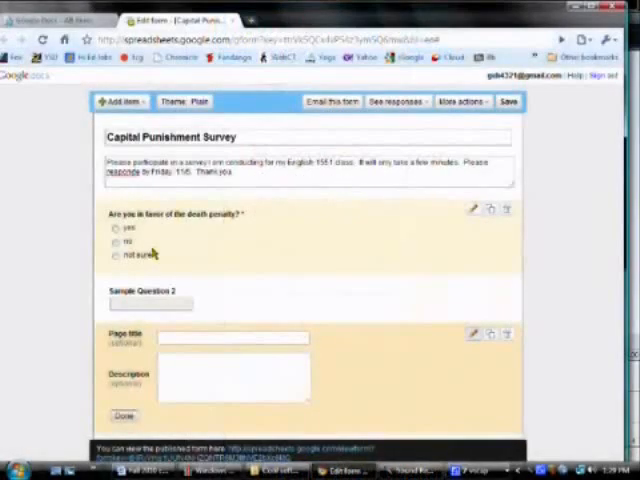
pyautogui.click(184, 338)
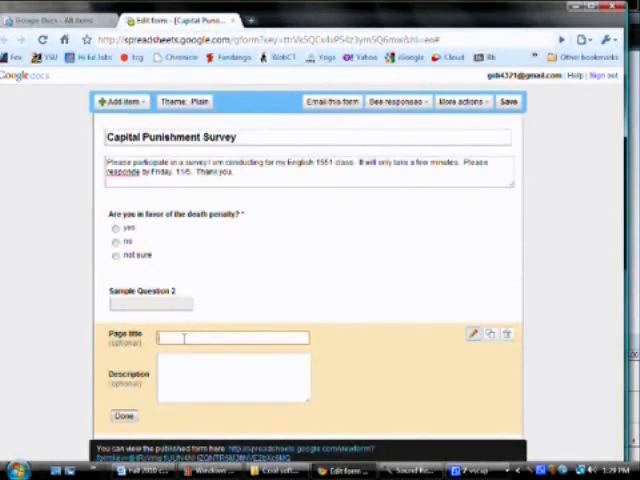
pyautogui.write('Pre')
pyautogui.write(' Cap')
pyautogui.write('ital Punish')
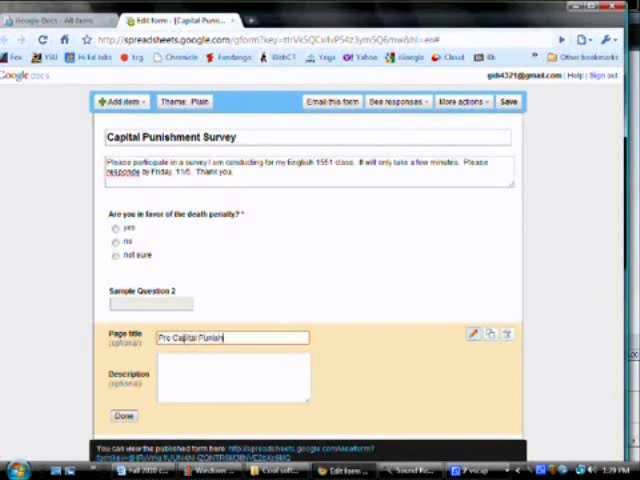
pyautogui.write('ment')
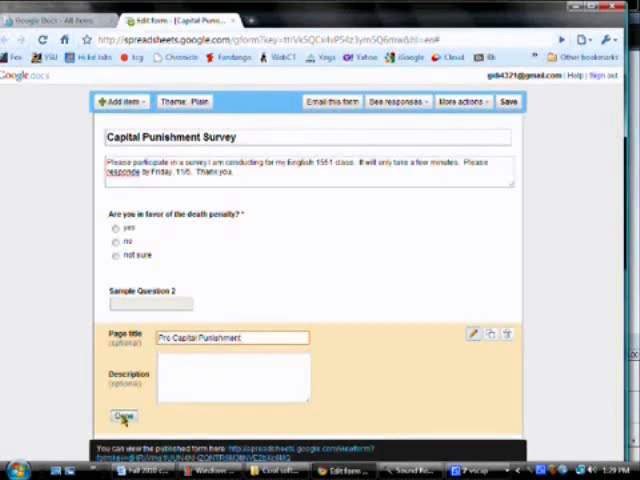
pyautogui.click(123, 418)
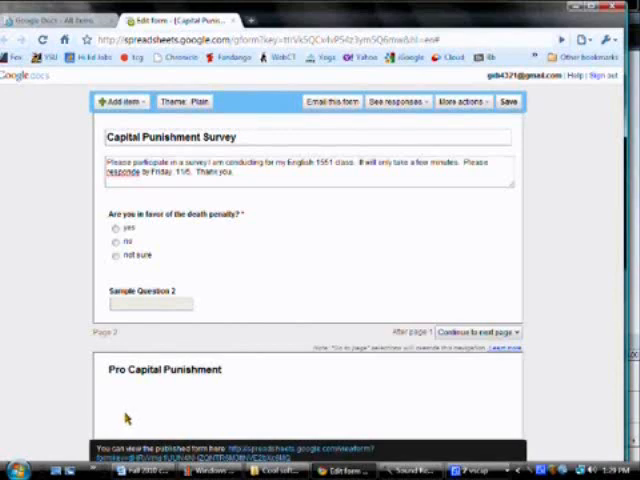
# Add a paragraph-text question 'Why are you in favor of the death penalty?' on page 2.
pyautogui.click(145, 103)
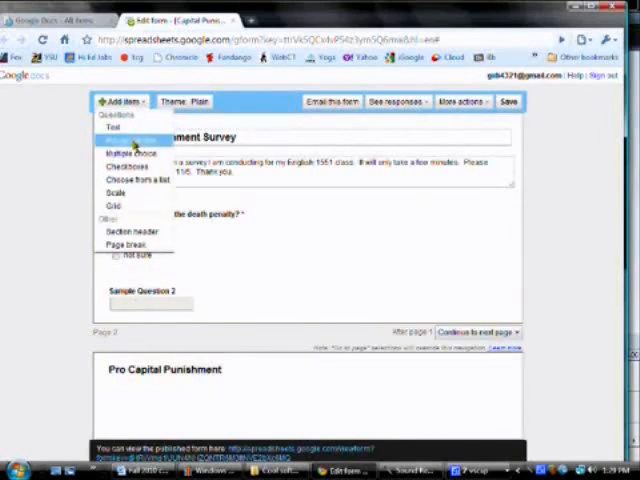
pyautogui.click(134, 143)
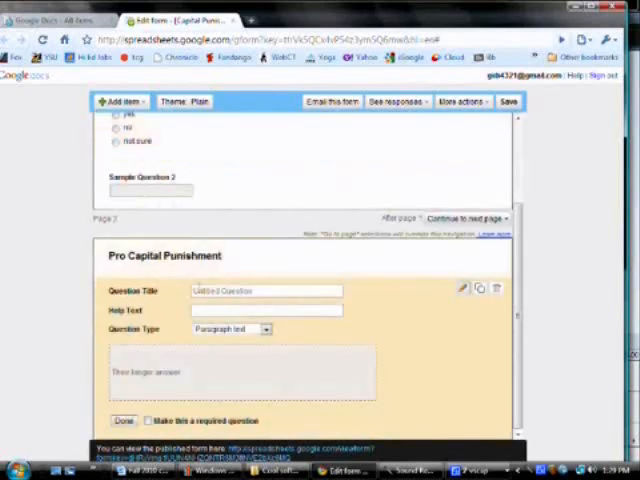
pyautogui.click(225, 290)
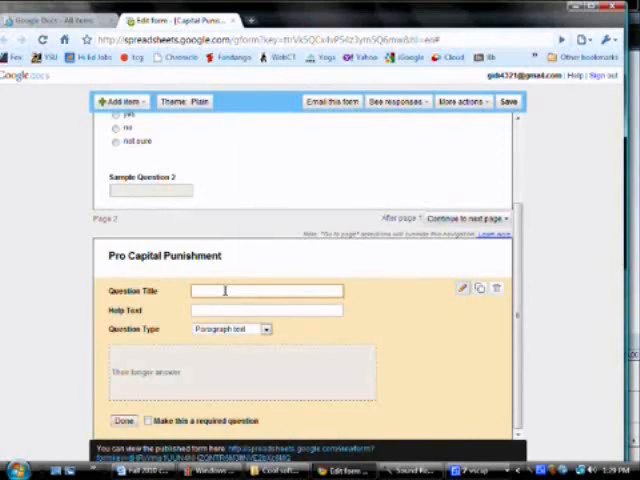
pyautogui.write('W')
pyautogui.write('hy are you i')
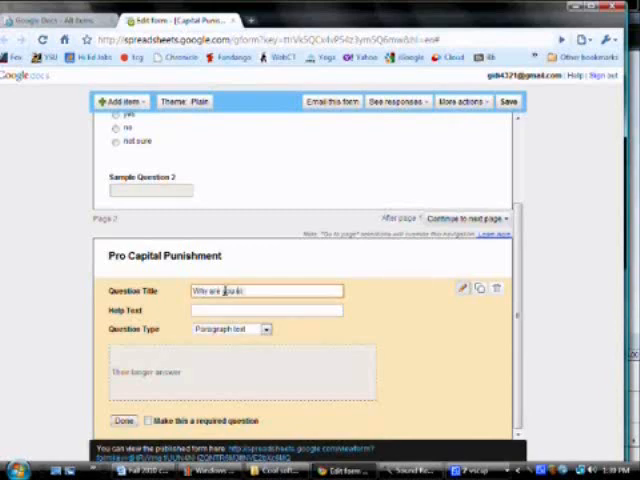
pyautogui.write('n favor of th')
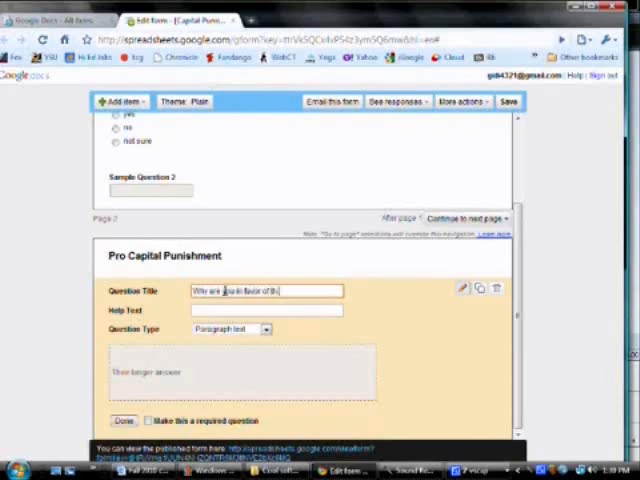
pyautogui.write('e death pena')
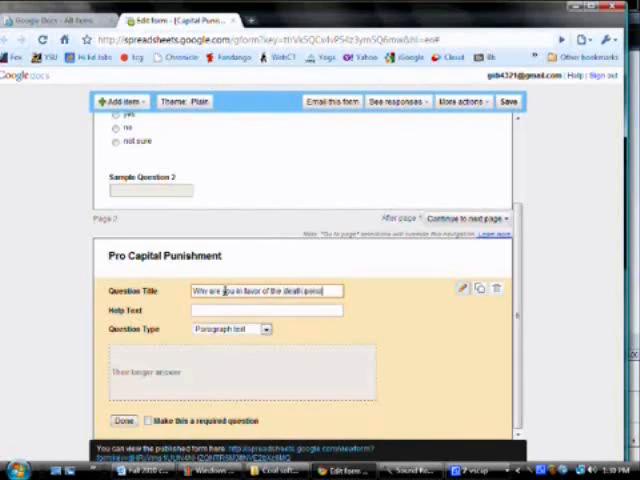
pyautogui.write('lty?')
pyautogui.click(122, 424)
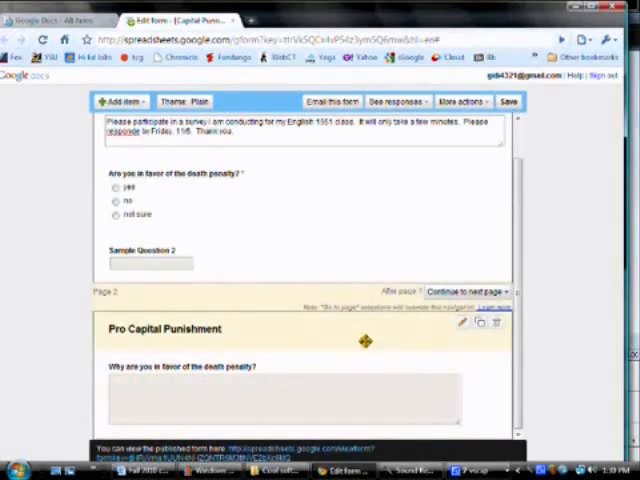
# Insert page 3 titled 'Not pro-death penalty' with description 'responded no and not sure'.
pyautogui.click(143, 104)
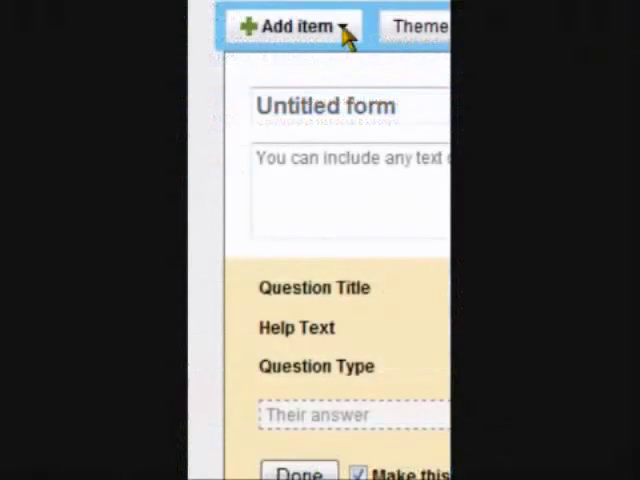
pyautogui.click(345, 34)
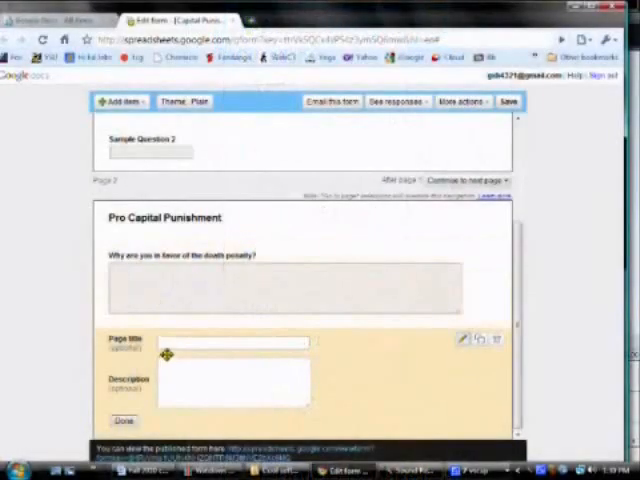
pyautogui.write('No opini')
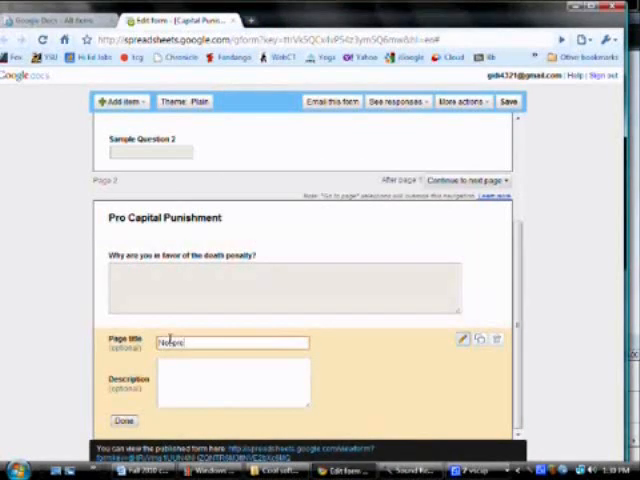
pyautogui.write('-death pen')
pyautogui.write('alty')
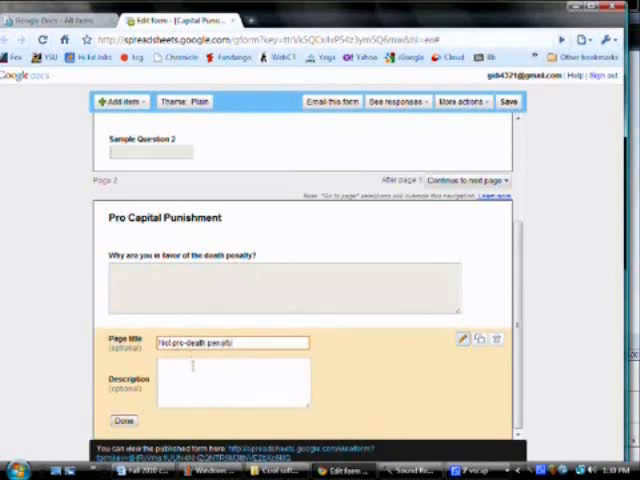
pyautogui.click(192, 367)
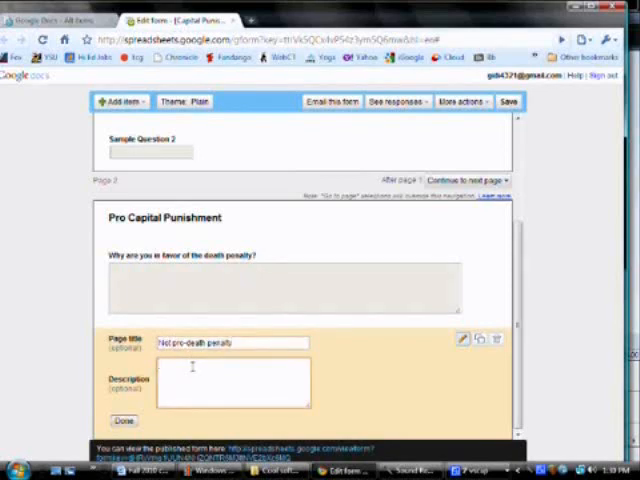
pyautogui.write('respond')
pyautogui.write("ent's ro and n")
pyautogui.write('ot sure')
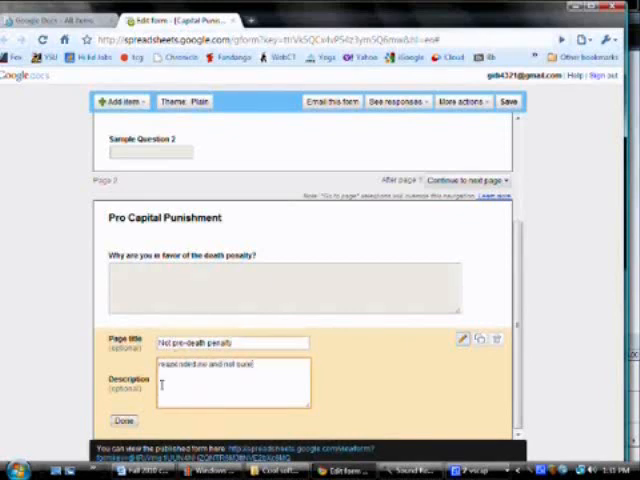
pyautogui.click(125, 424)
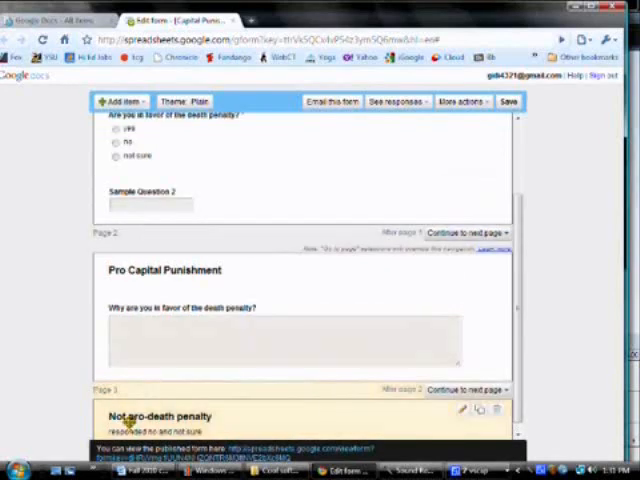
# Add a checkboxes question to page 3 asking why people oppose the death penalty.
pyautogui.click(147, 100)
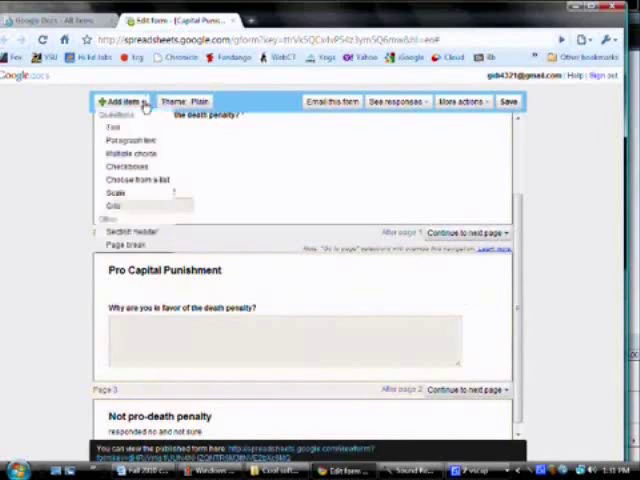
pyautogui.click(138, 167)
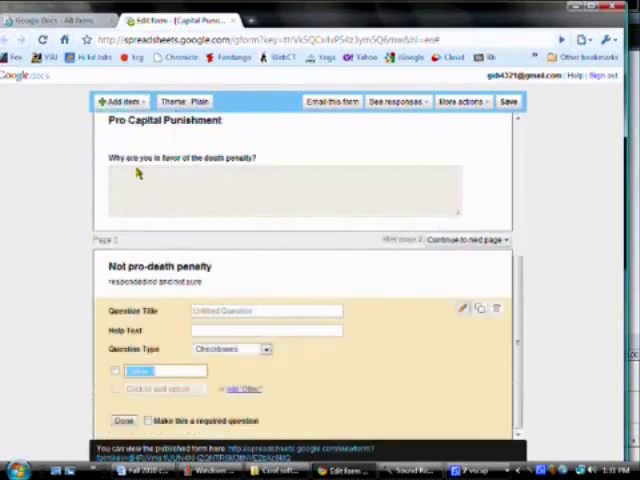
pyautogui.click(262, 310)
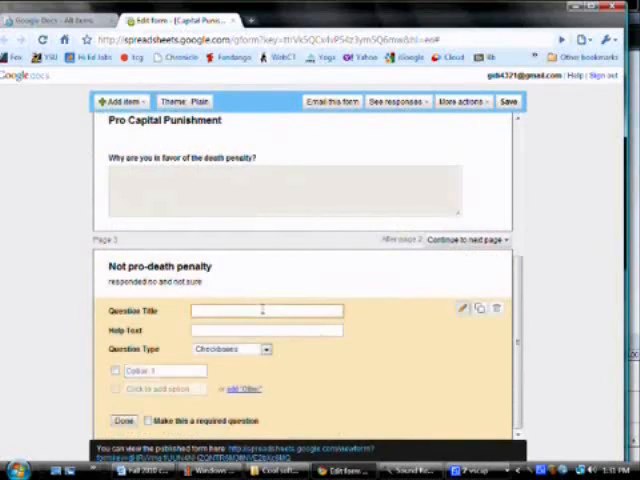
pyautogui.write('Who')
pyautogui.write(' are you not')
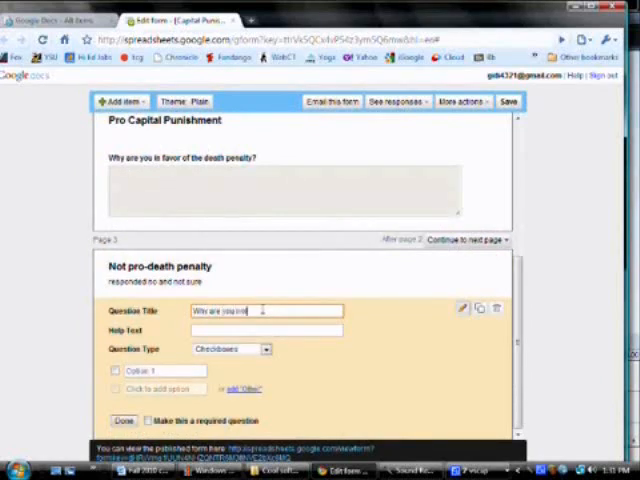
pyautogui.write(' in favor of the')
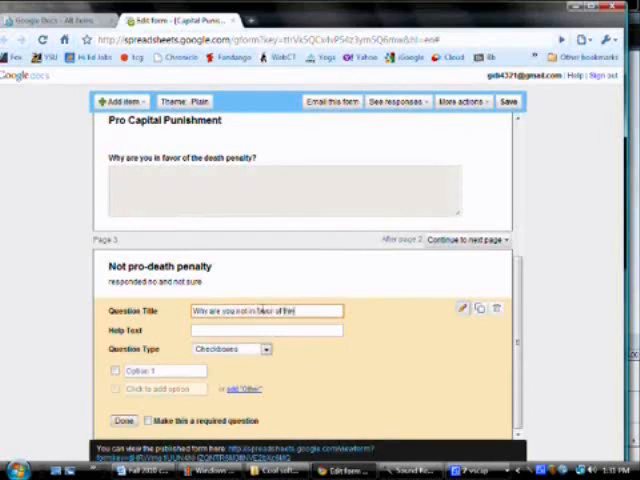
pyautogui.write(' death penalty')
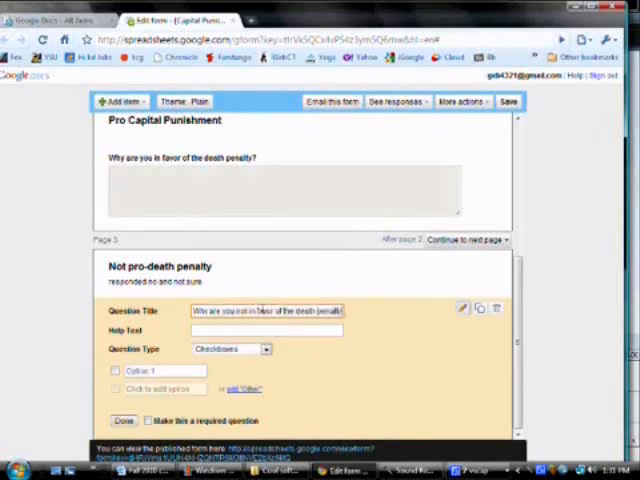
pyautogui.write('?')
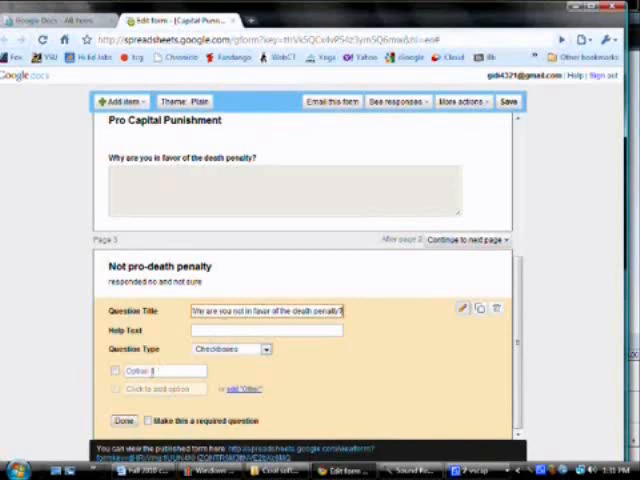
# Give it answers 'ethical reasons', 'religious', 'chance of innocent being killed' and an Other option, then finish it.
pyautogui.click(152, 371)
pyautogui.write('e')
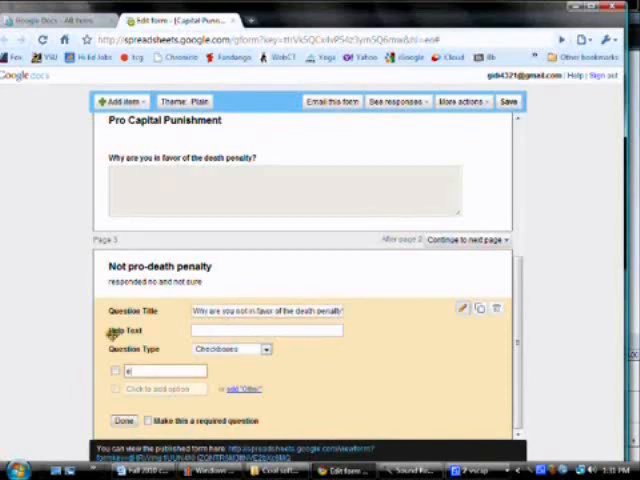
pyautogui.write('thical rea')
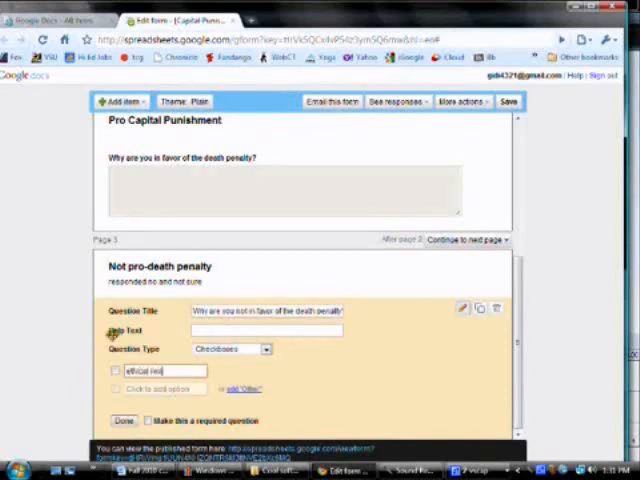
pyautogui.write('sons')
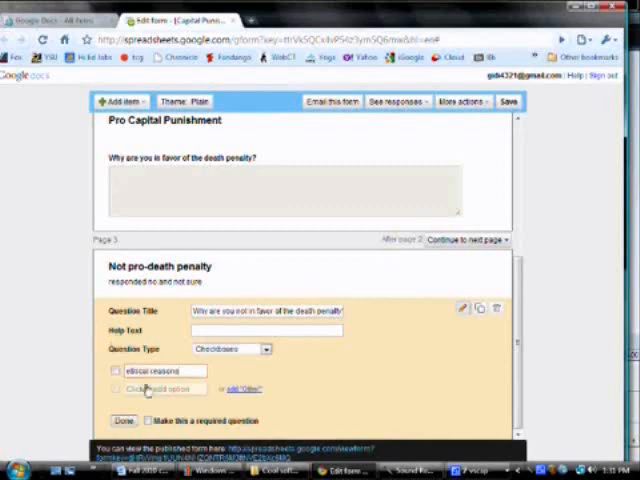
pyautogui.click(147, 388)
pyautogui.write('religious')
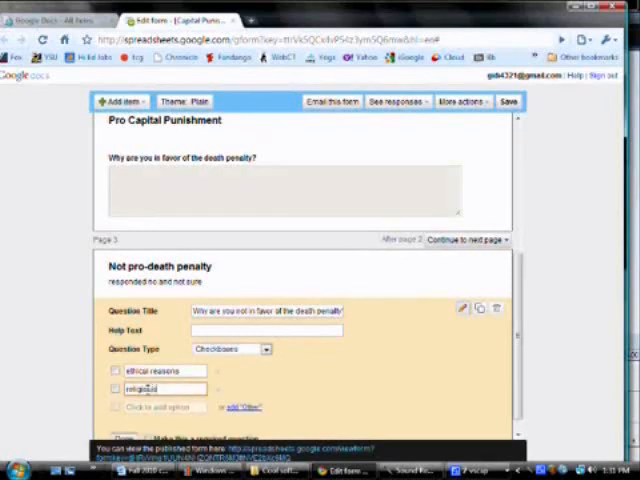
pyautogui.click(155, 407)
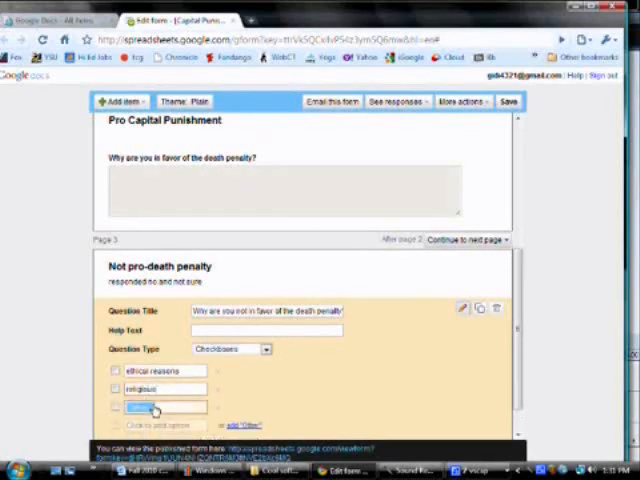
pyautogui.write('chance')
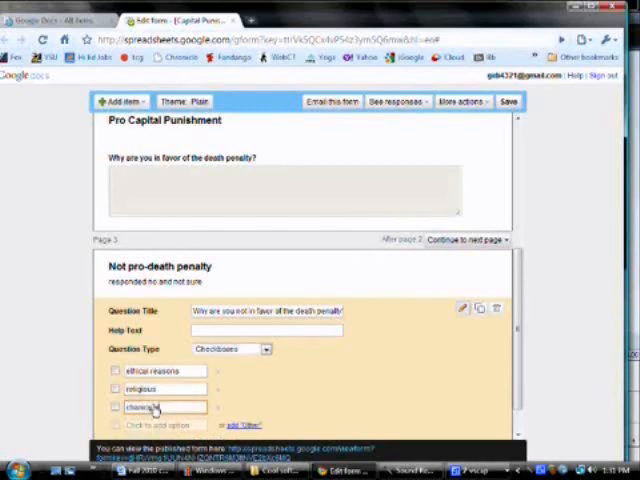
pyautogui.write('_to_live of innocent being')
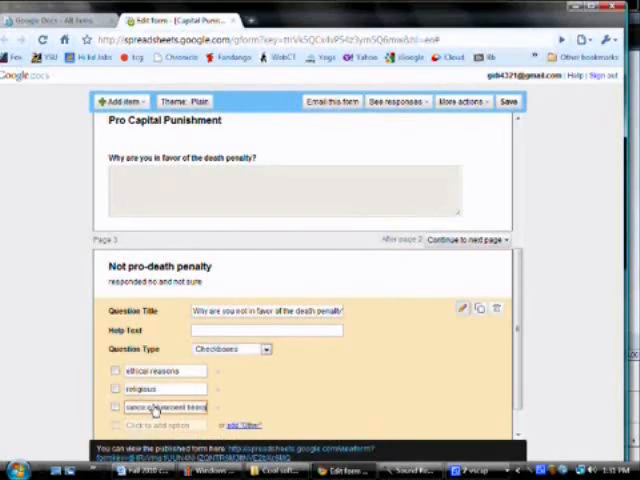
pyautogui.write(' ckilled')
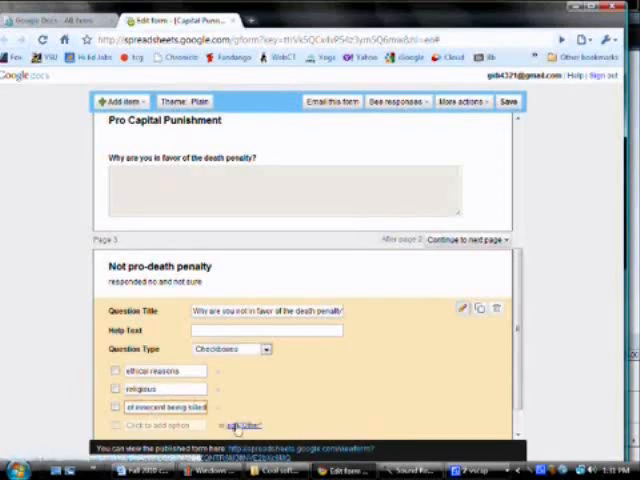
pyautogui.click(240, 427)
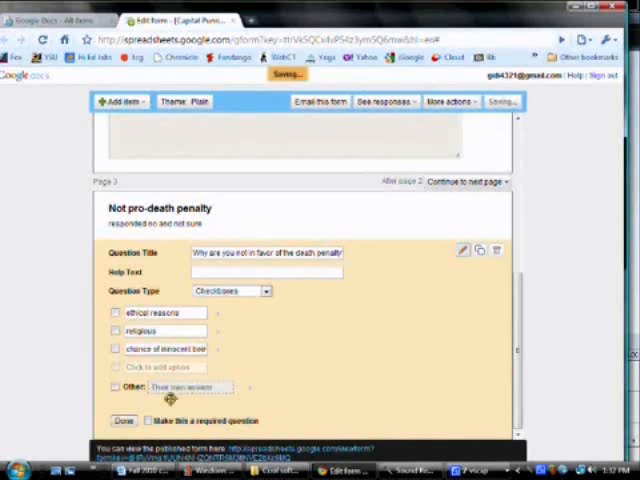
pyautogui.click(123, 421)
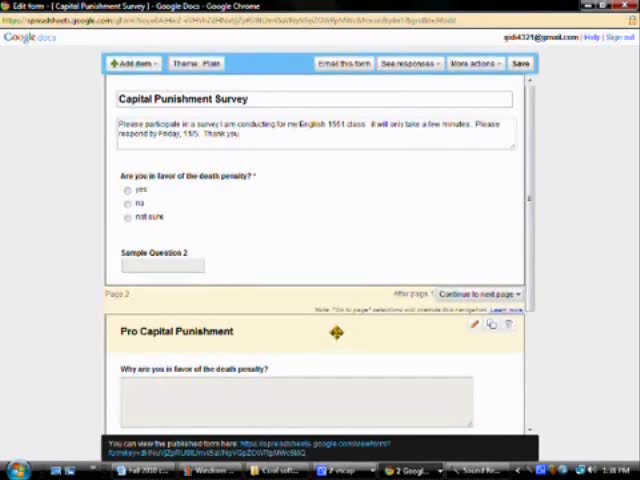
# Drag the checkbox question block and drop it back in its original position.
pyautogui.moveTo(185, 203); pyautogui.dragTo(222, 188)
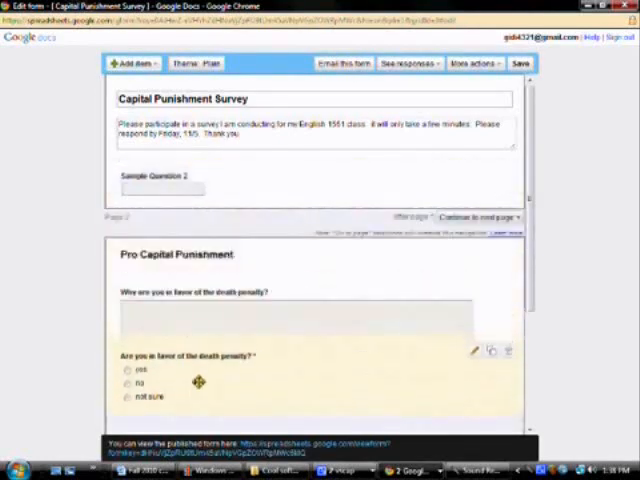
pyautogui.moveTo(300, 255)
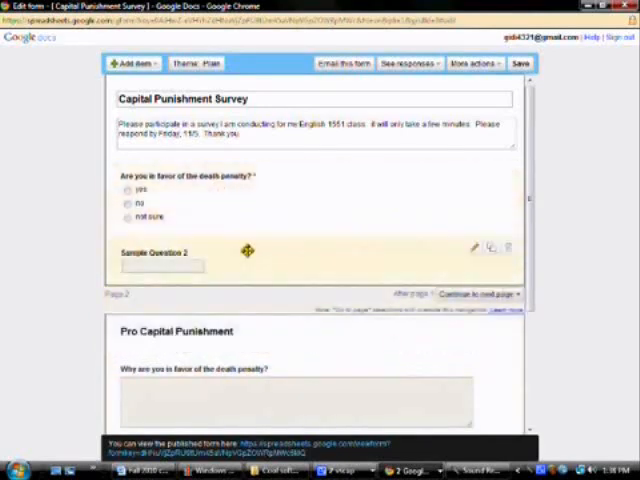
pyautogui.scroll(-3, 278, 300)
pyautogui.scroll(-2, 278, 300)
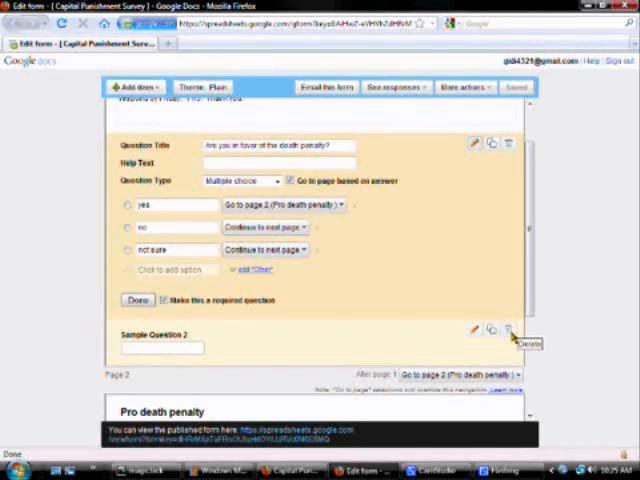
# Discard Sample Question 2 from the first page and confirm the removal.
pyautogui.click(510, 333)
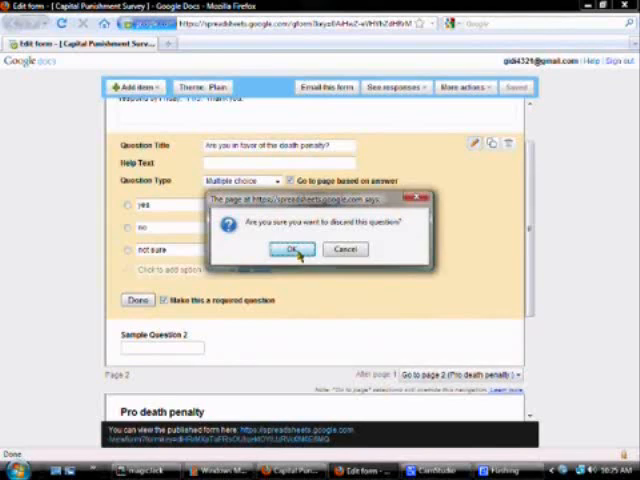
pyautogui.click(292, 249)
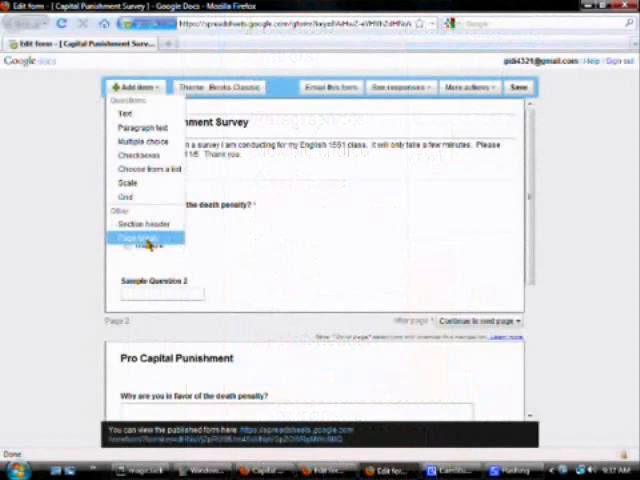
# Add a closing page titled 'Thank you!' with the description 'I appreciate your time'.
pyautogui.click(148, 241)
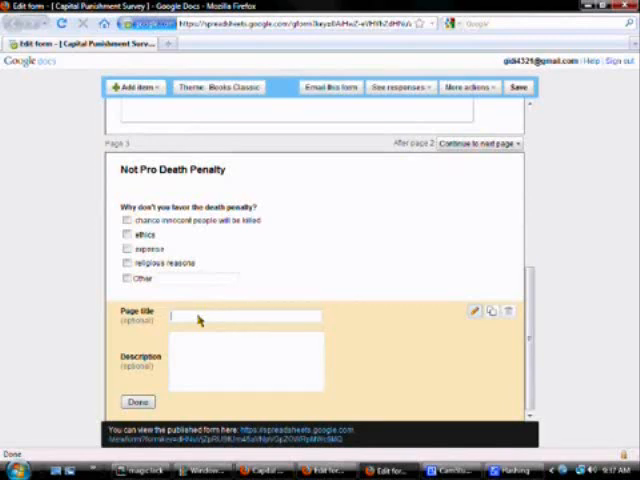
pyautogui.write('Tha')
pyautogui.write('nk you!')
pyautogui.click(199, 345)
pyautogui.write('I appreciat')
pyautogui.write('e iyour time')
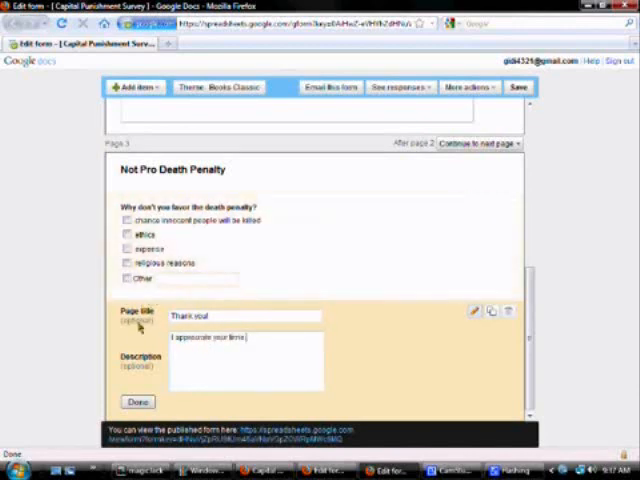
pyautogui.click(137, 402)
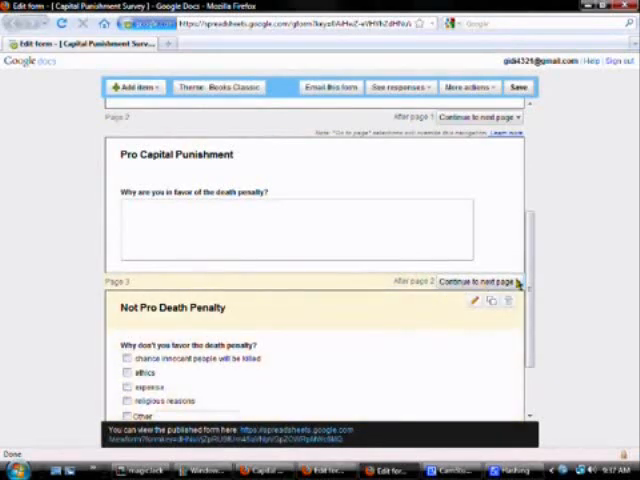
# Route both page 2 and page 3 onward to page 4, the Thank you! page.
pyautogui.click(518, 283)
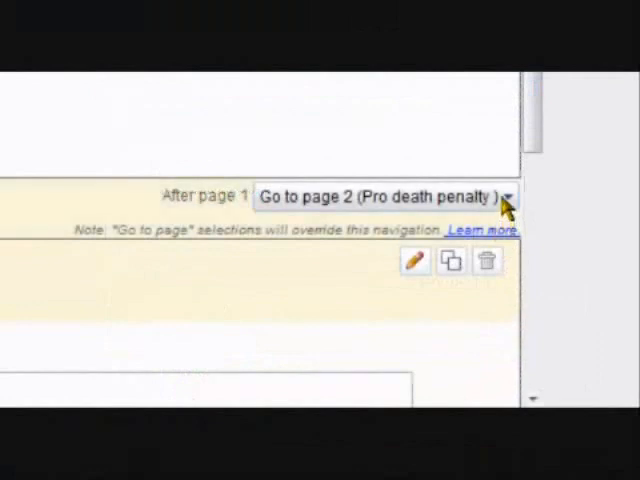
pyautogui.click(510, 203)
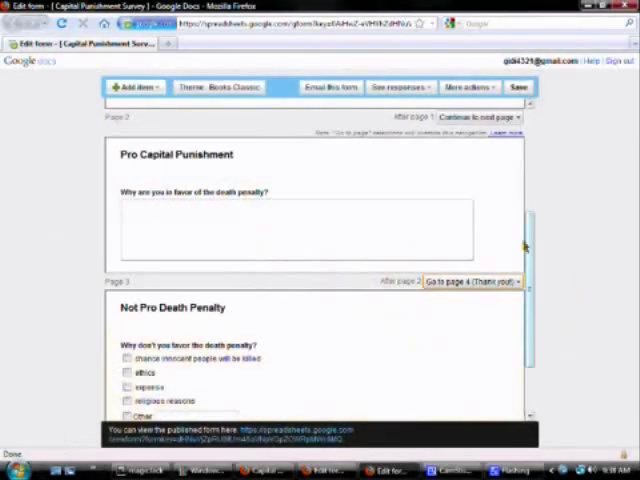
pyautogui.moveTo(527, 245); pyautogui.dragTo(528, 370)
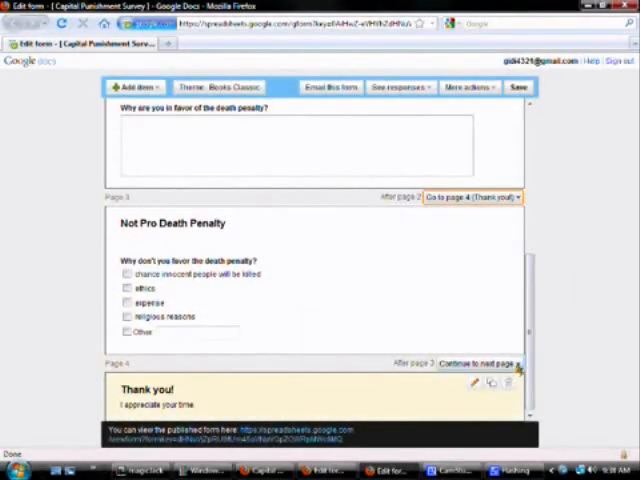
pyautogui.click(517, 364)
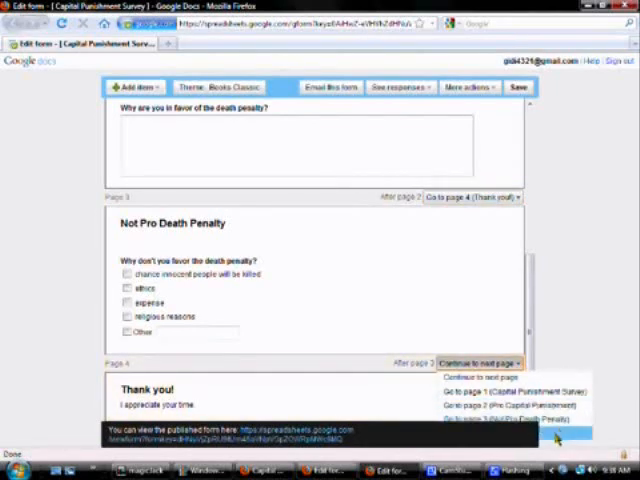
pyautogui.click(557, 437)
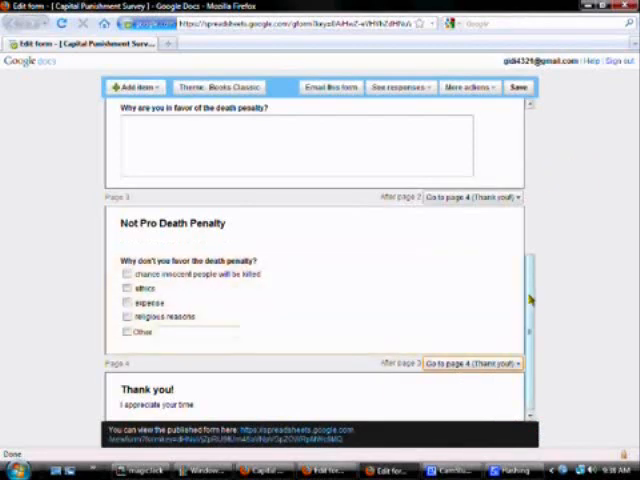
pyautogui.moveTo(530, 298); pyautogui.dragTo(543, 104)
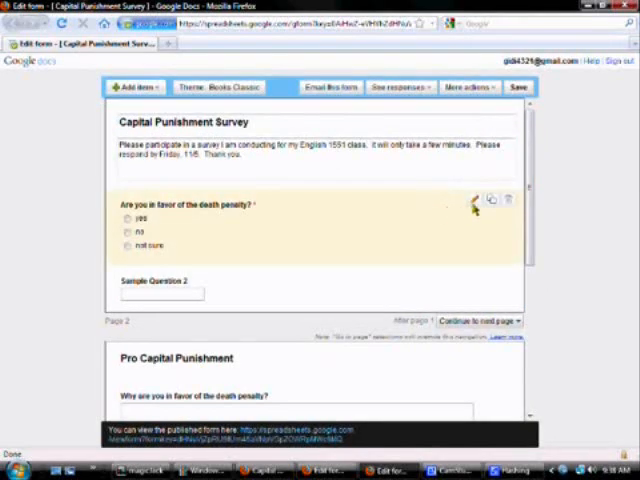
# Route yes to page 2 and no or not sure to page 3 on the death-penalty question, and save it.
pyautogui.click(474, 200)
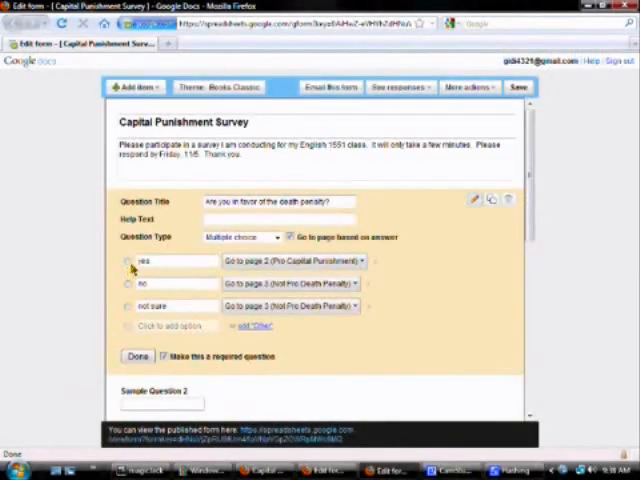
pyautogui.click(362, 262)
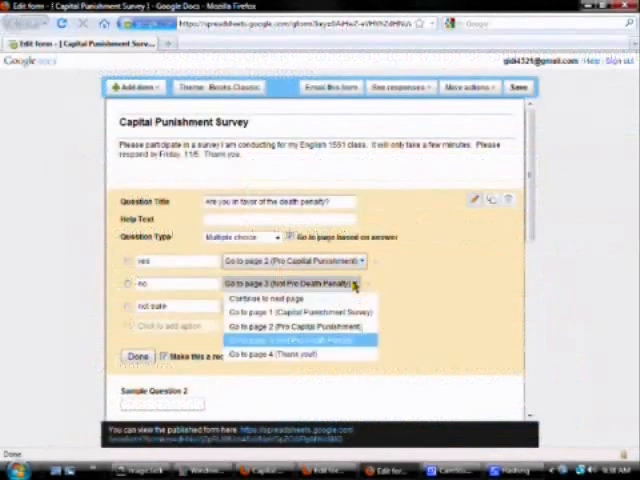
pyautogui.click(340, 341)
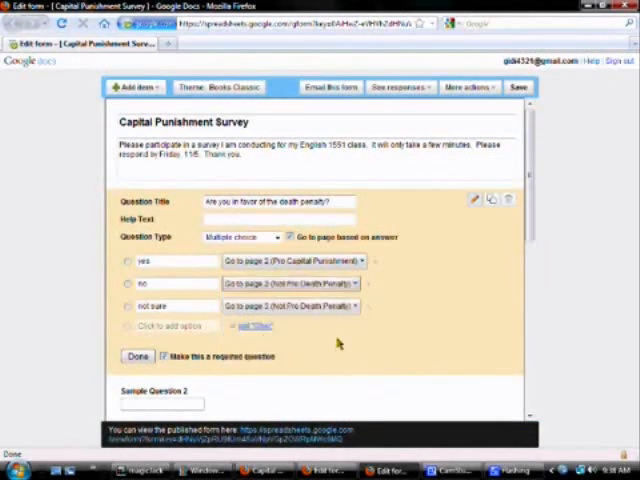
pyautogui.click(355, 307)
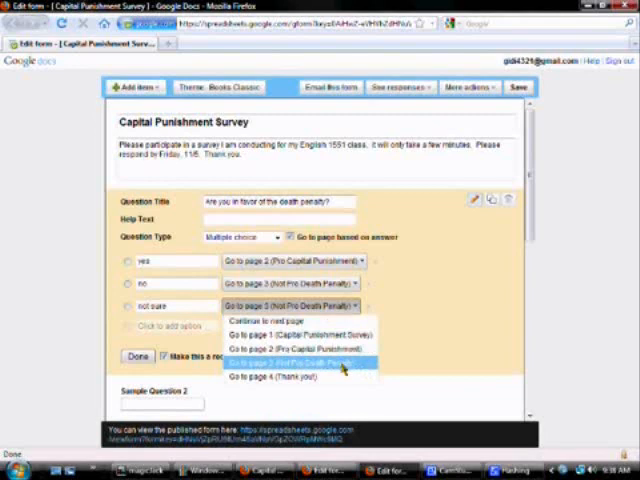
pyautogui.click(342, 366)
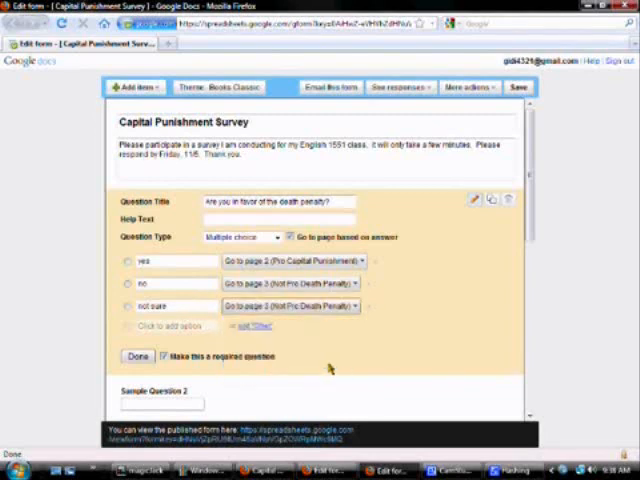
pyautogui.click(137, 357)
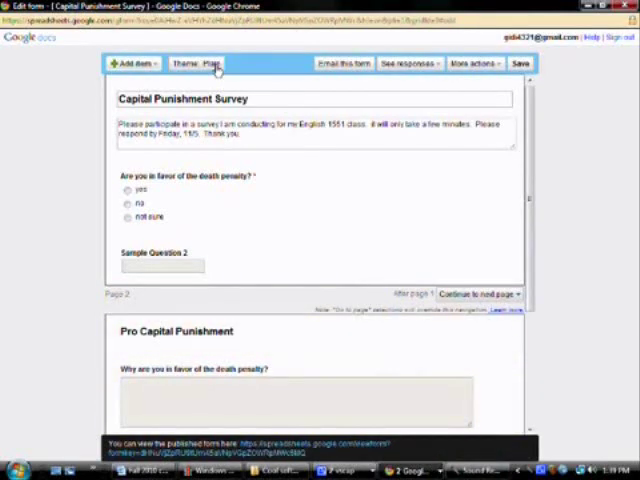
# Apply the Books Classic theme to the Capital Punishment Survey from the theme gallery.
pyautogui.click(213, 66)
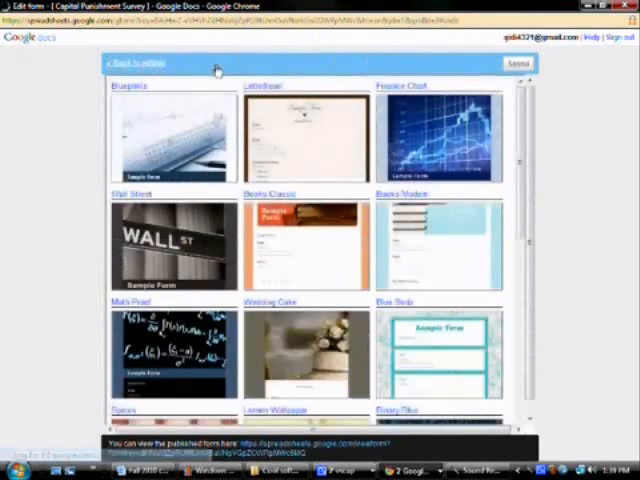
pyautogui.click(300, 243)
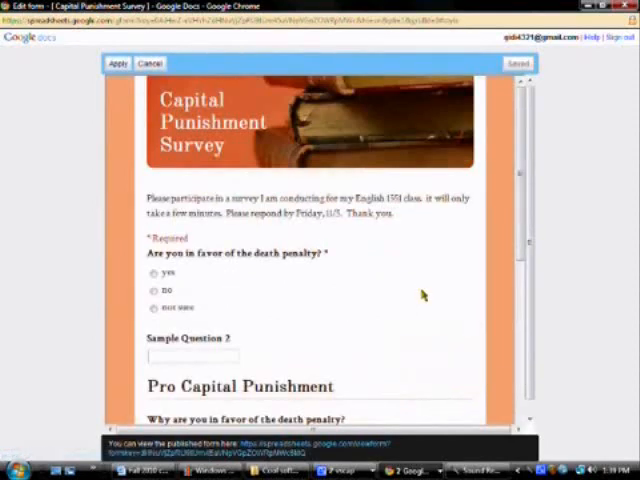
pyautogui.scroll(-5, 422, 294)
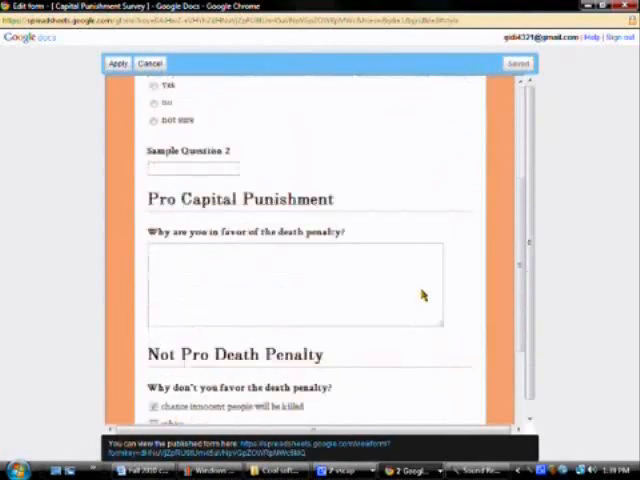
pyautogui.scroll(-1, 422, 294)
pyautogui.scroll(2, 422, 294)
pyautogui.scroll(-3, 422, 294)
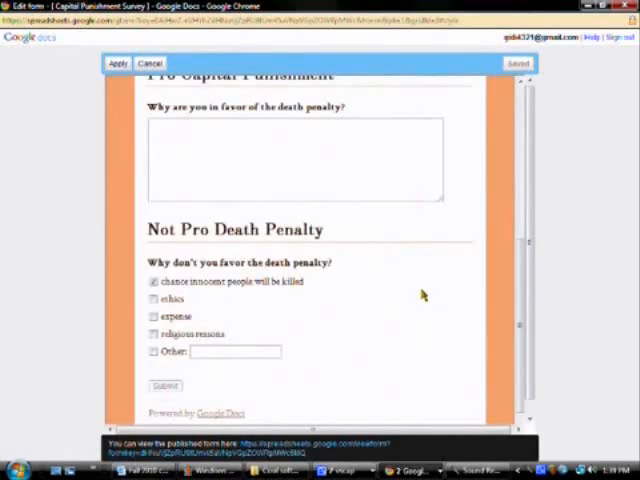
pyautogui.scroll(5, 422, 294)
pyautogui.click(118, 63)
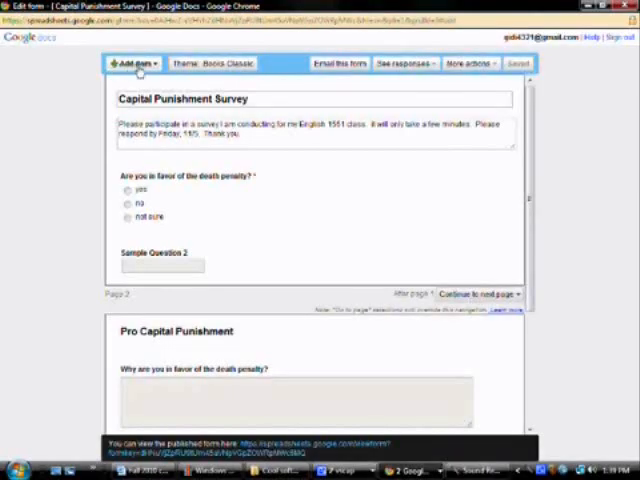
# Email the survey form to the entered recipient address.
pyautogui.click(337, 66)
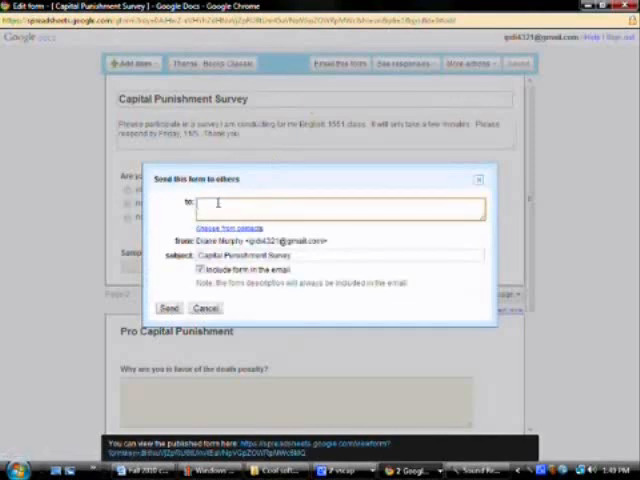
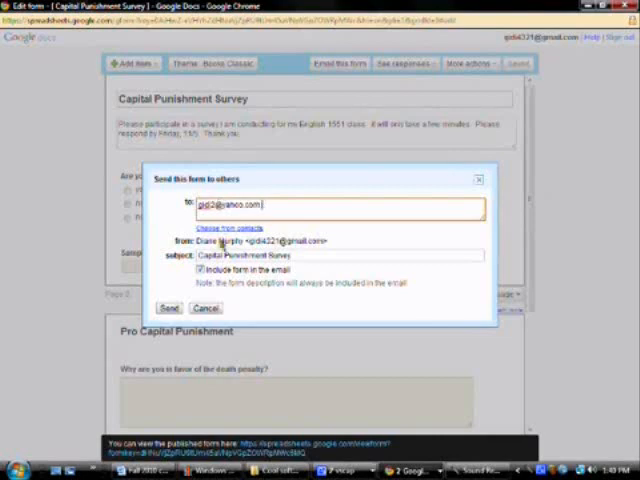
pyautogui.click(170, 308)
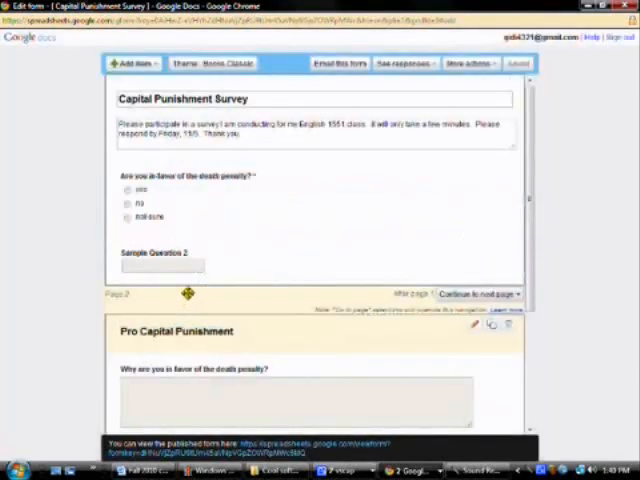
# View the form's embed code from More actions, then close it without copying.
pyautogui.click(470, 63)
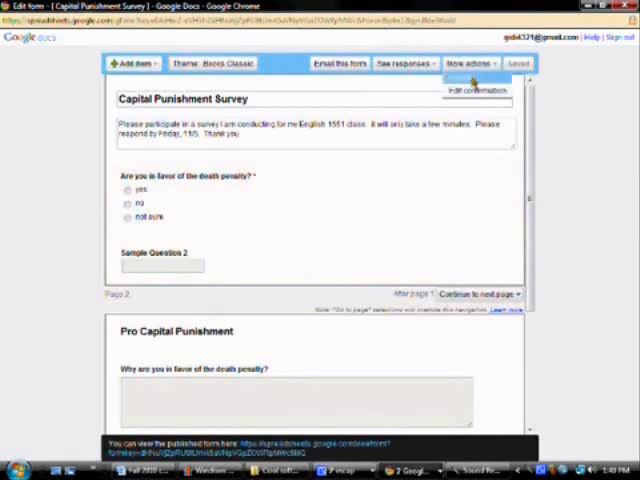
pyautogui.click(472, 80)
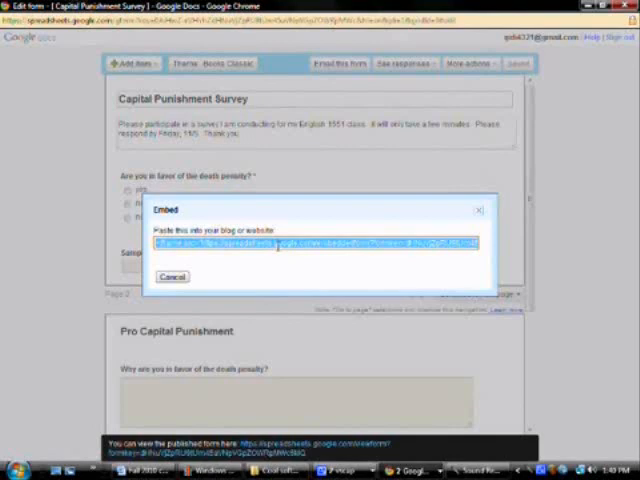
pyautogui.click(175, 281)
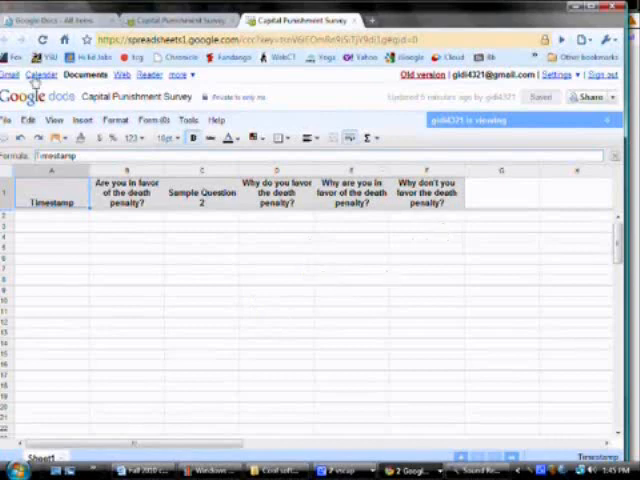
# Browse the responses spreadsheet's File > Download as formats, dismiss them, and bring up the Form menu.
pyautogui.click(8, 119)
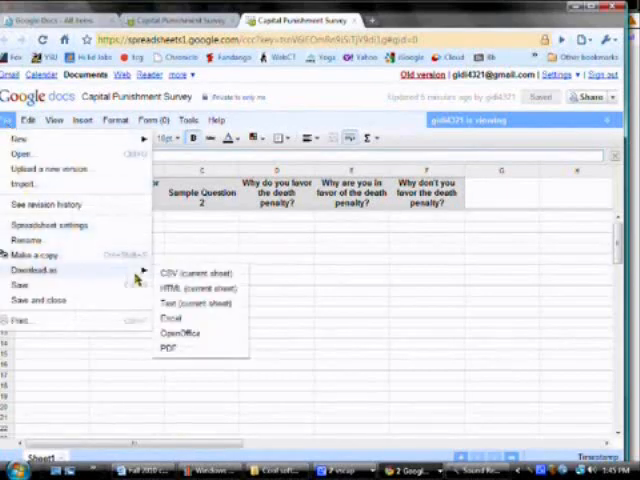
pyautogui.moveTo(35, 270)
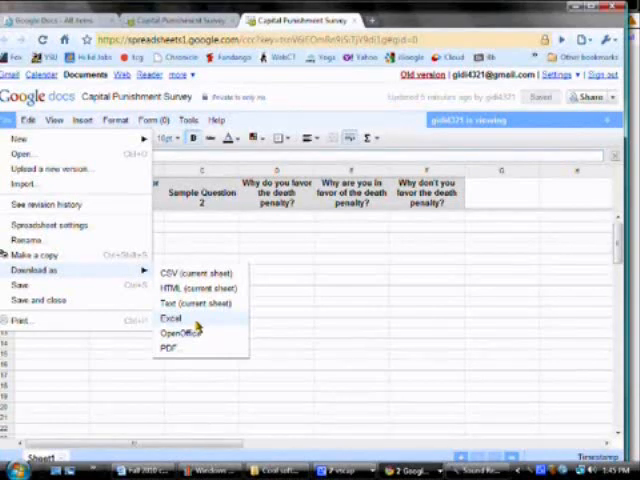
pyautogui.click(352, 300)
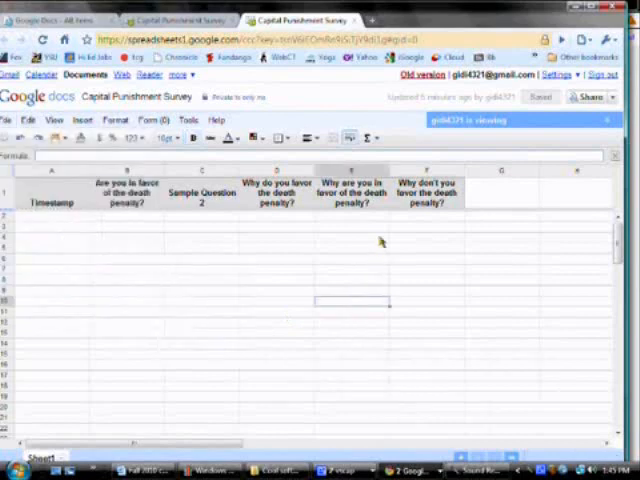
pyautogui.click(153, 120)
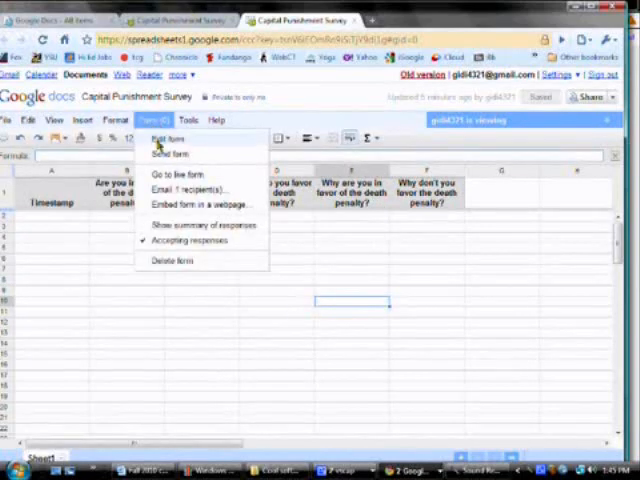
# From the form editor, view the response summary for the Capital Punishment Survey, showing 0 responses.
pyautogui.click(165, 139)
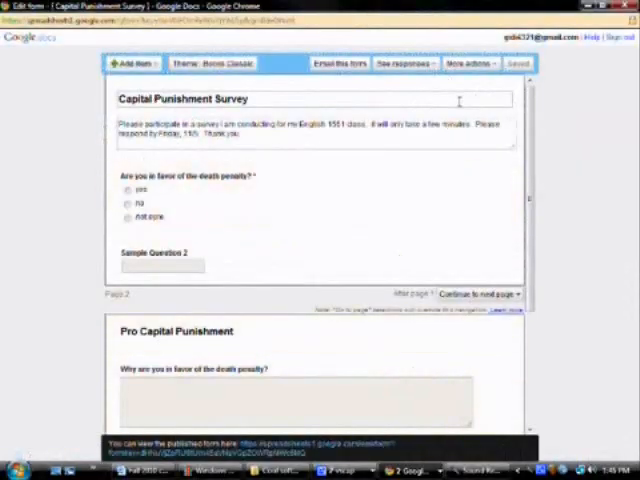
pyautogui.click(432, 66)
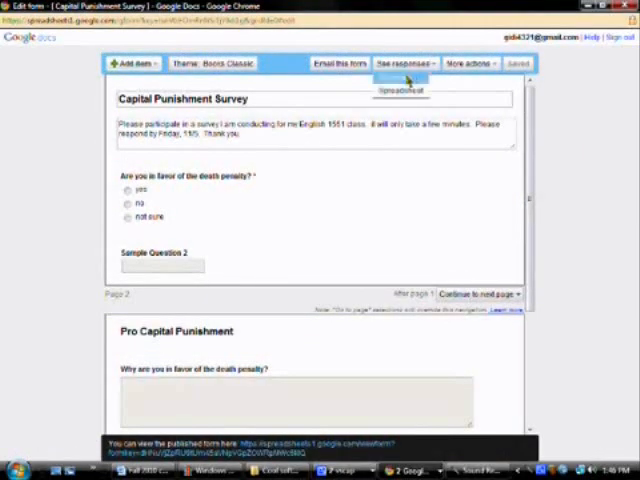
pyautogui.click(408, 80)
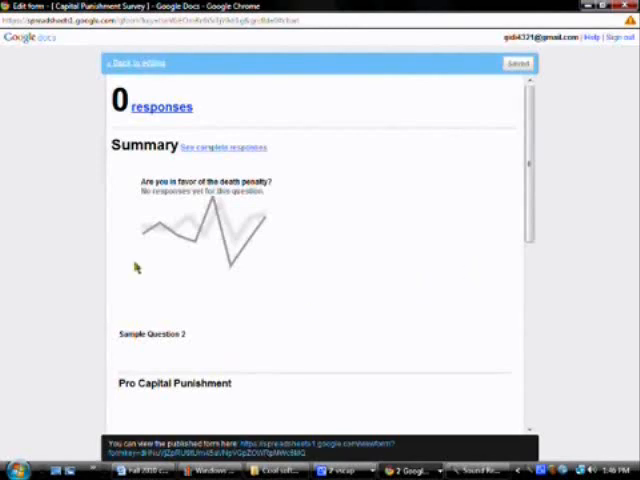
pyautogui.scroll(-3, 279, 246)
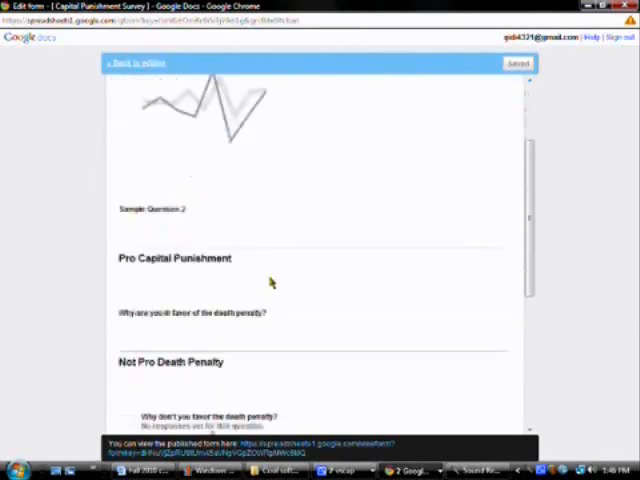
pyautogui.scroll(-2, 271, 283)
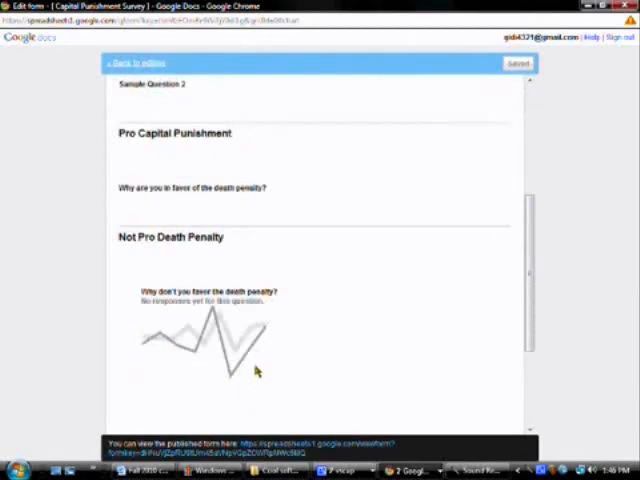
pyautogui.scroll(-3, 256, 371)
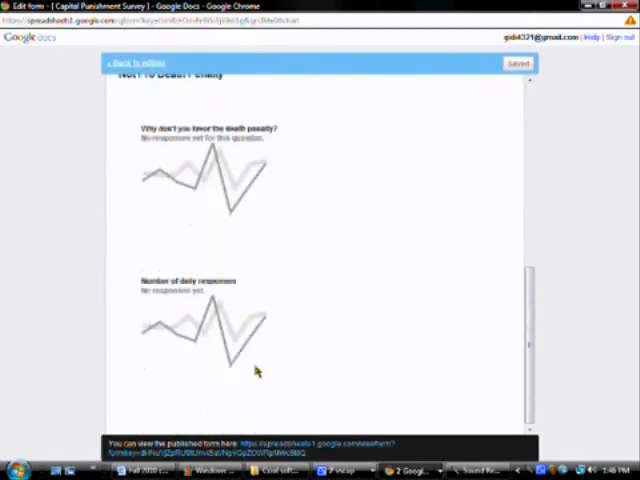